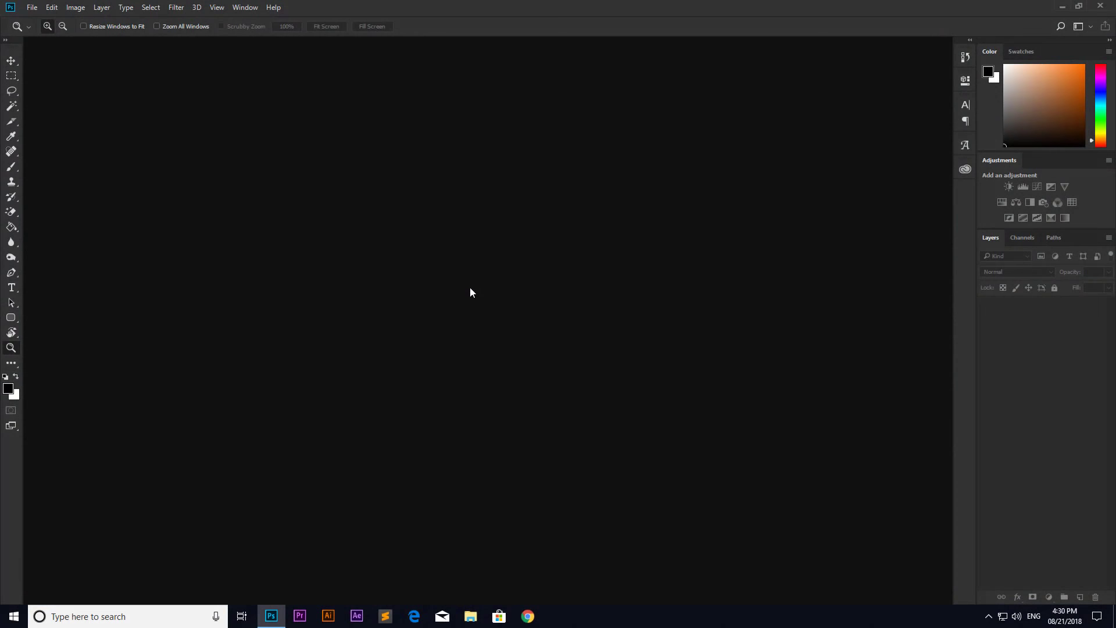
Open the File menu in the empty Photoshop workspace.
left_click(32, 8)
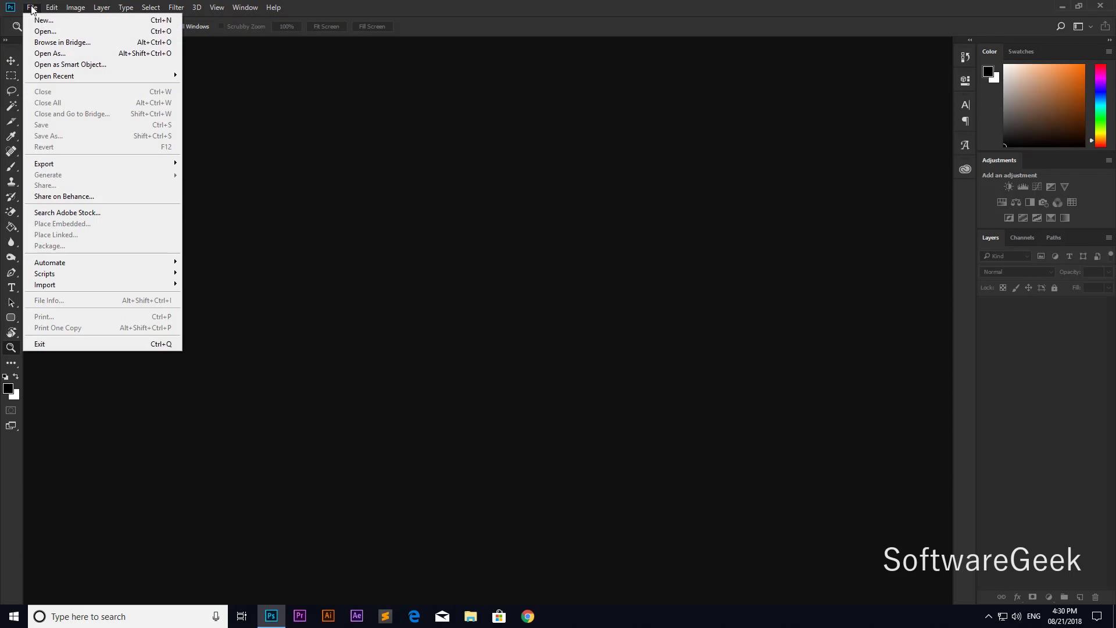
Create Untitled-1, a new 1080 x 1080 pixel document at 72 pixels/inch.
left_click(58, 21)
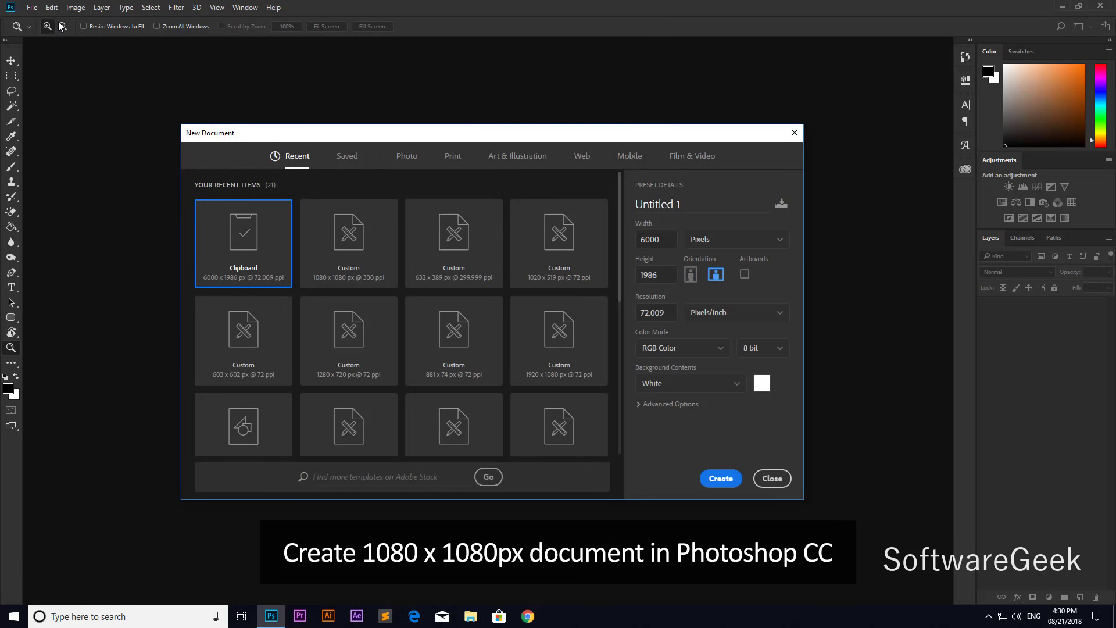
double_click(650, 239)
type("108")
double_click(654, 275)
left_click(731, 242)
left_click(763, 262)
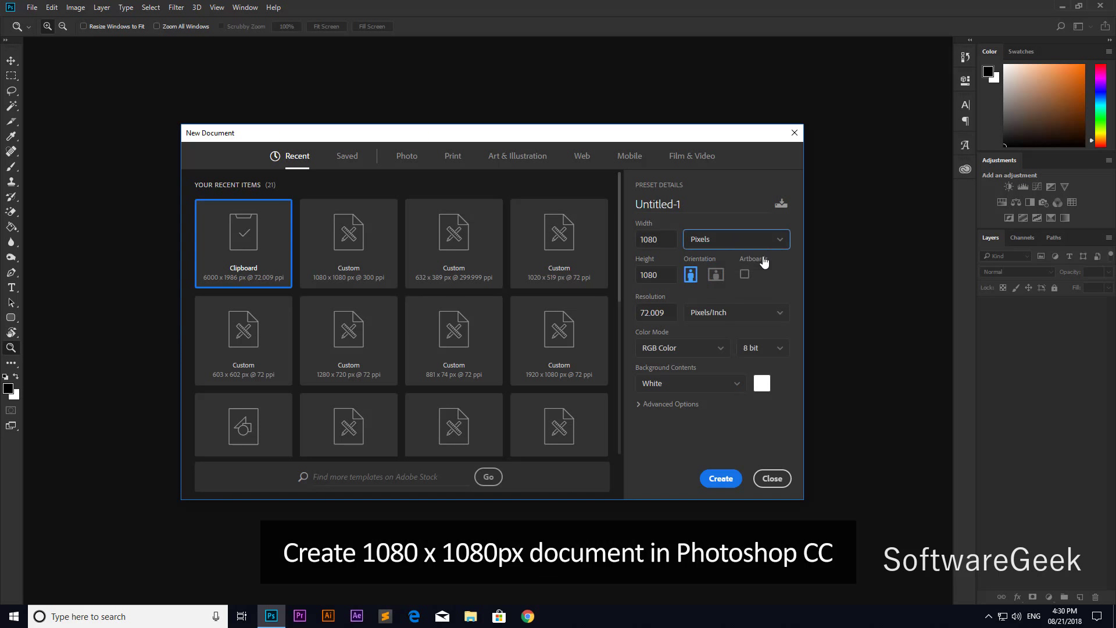
double_click(652, 314)
type("72")
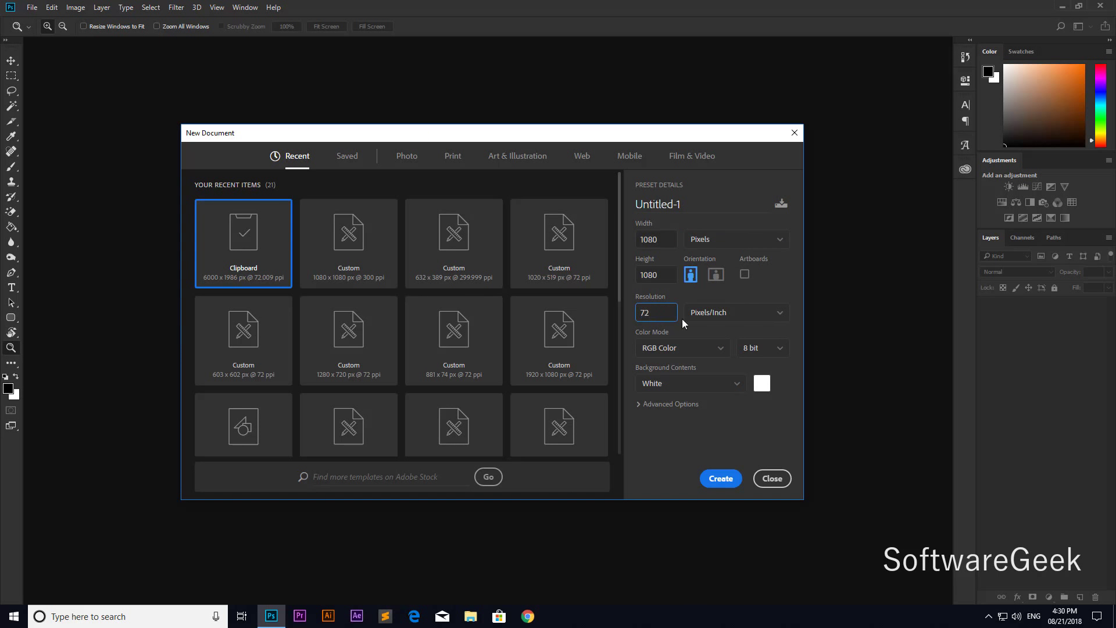
left_click(721, 478)
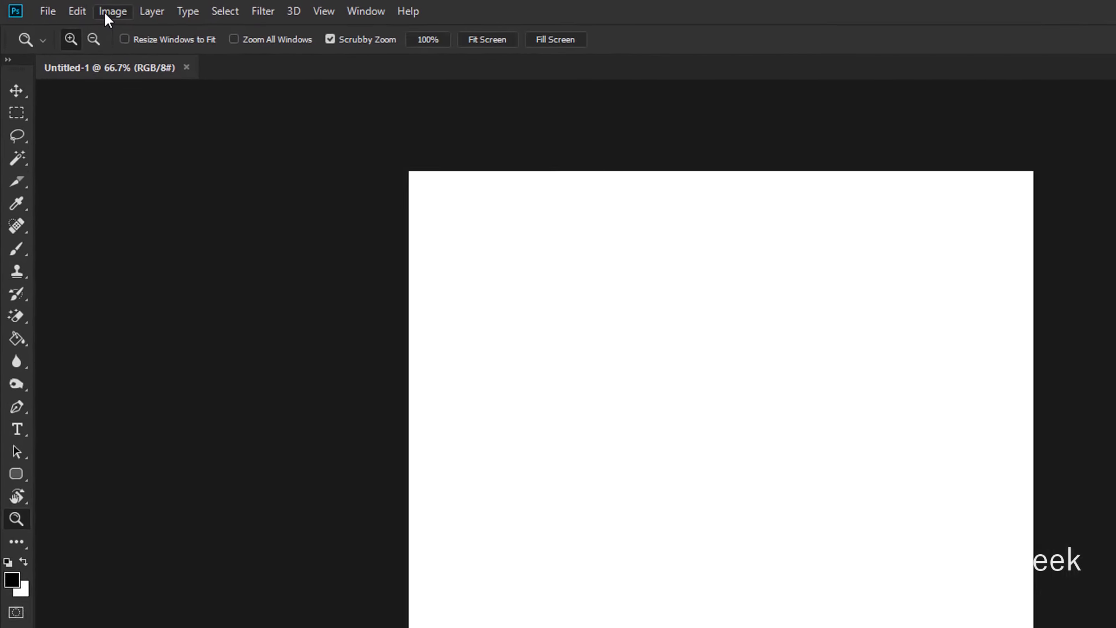
Widen the canvas to 400% width at 100% height, anchored middle-left.
left_click(75, 8)
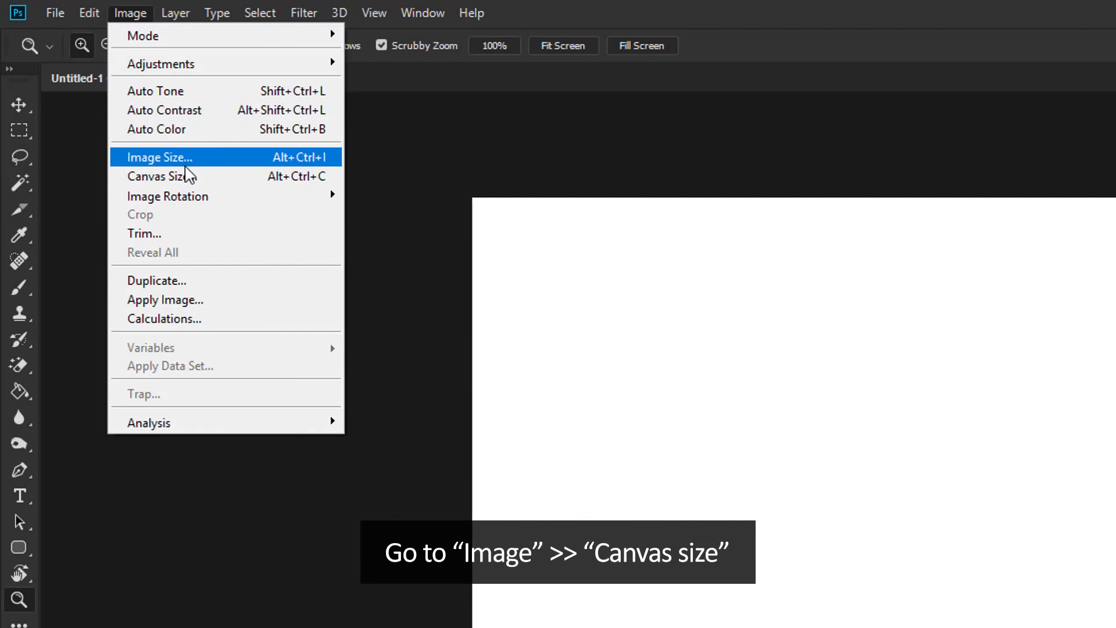
left_click(186, 174)
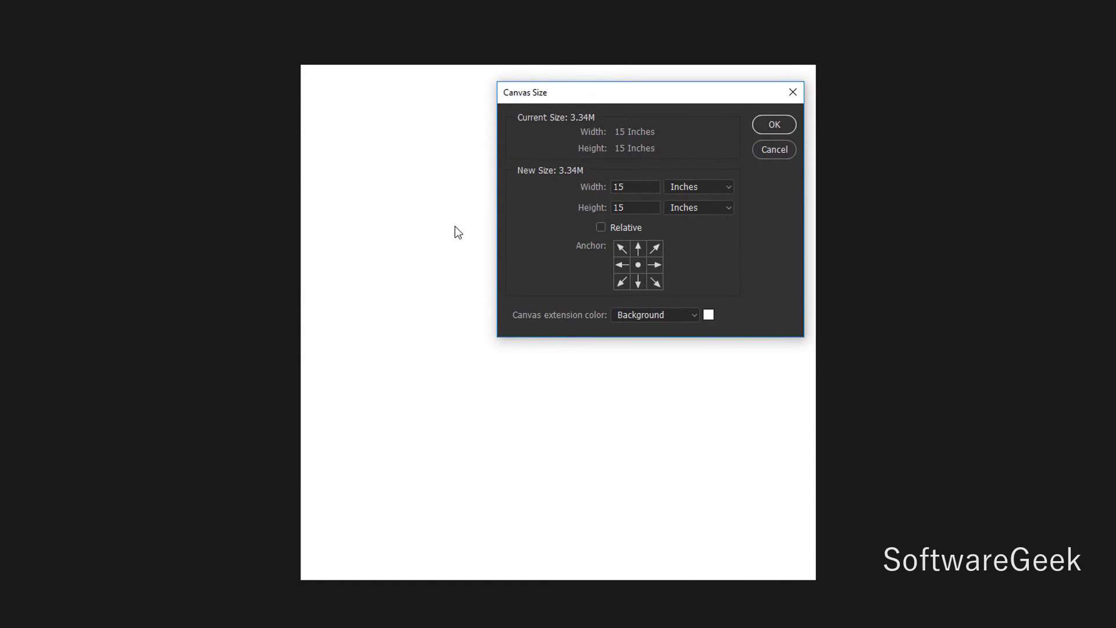
left_click(620, 264)
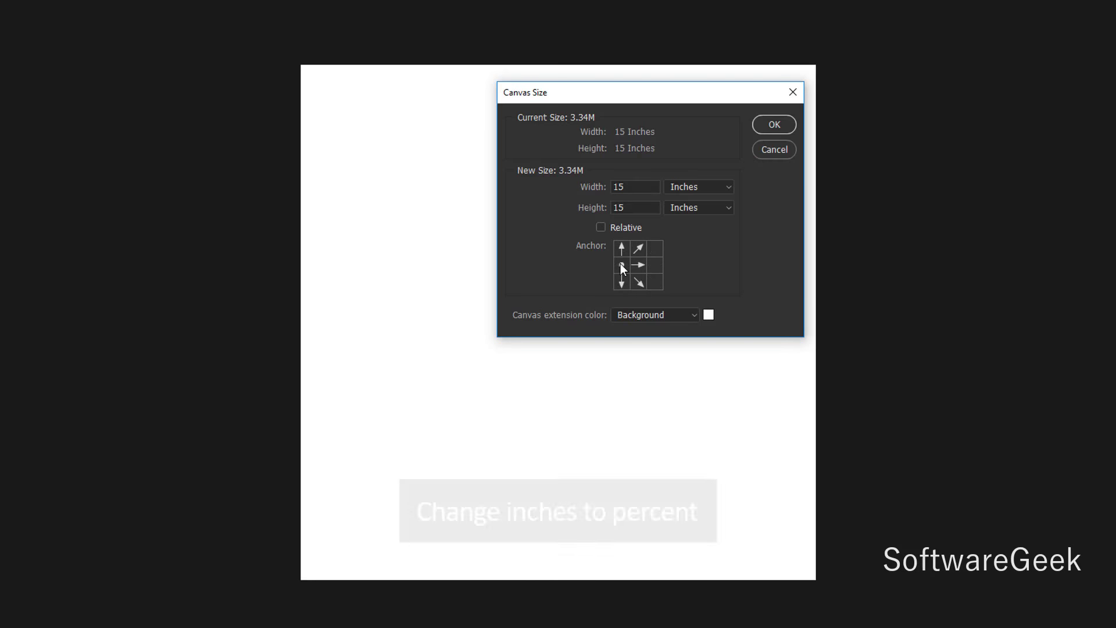
left_click(692, 187)
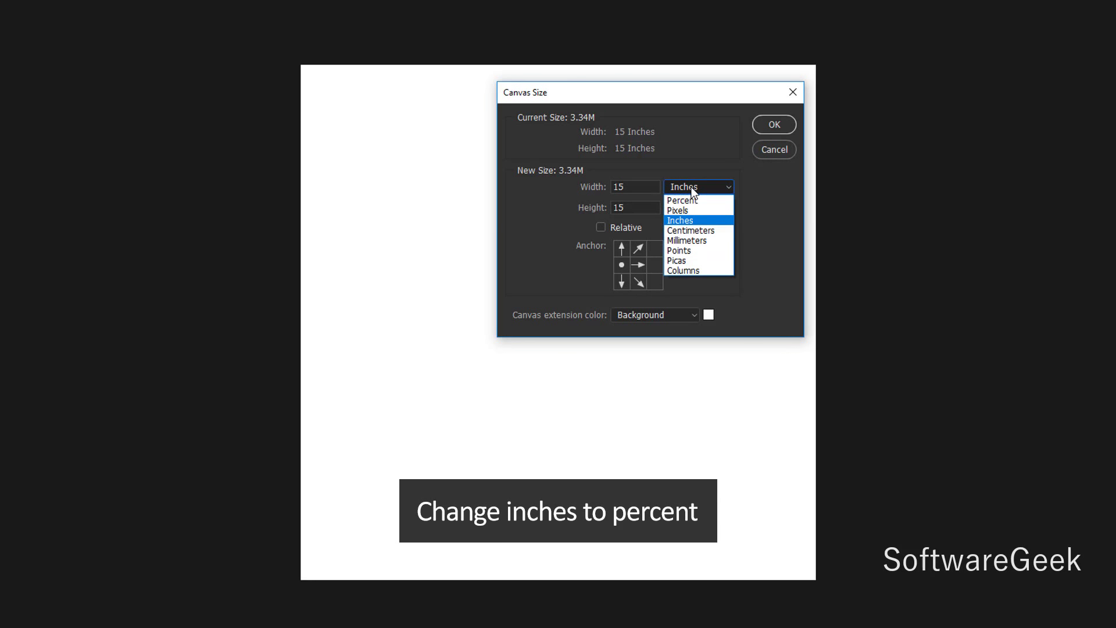
left_click(693, 199)
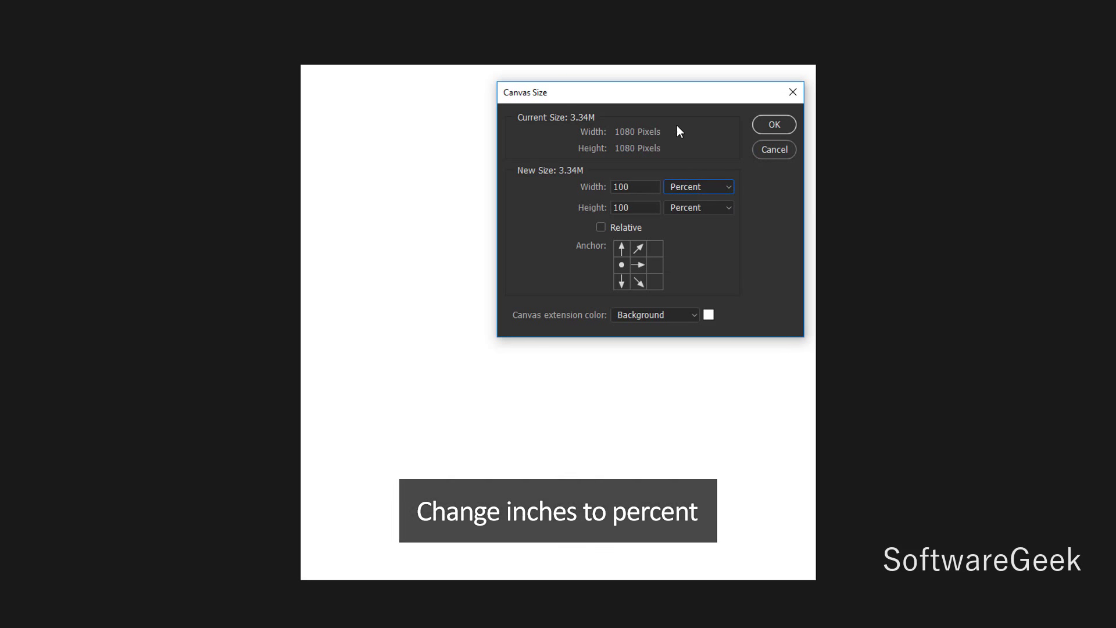
left_click_drag(675, 96, 593, 166)
left_click(539, 257)
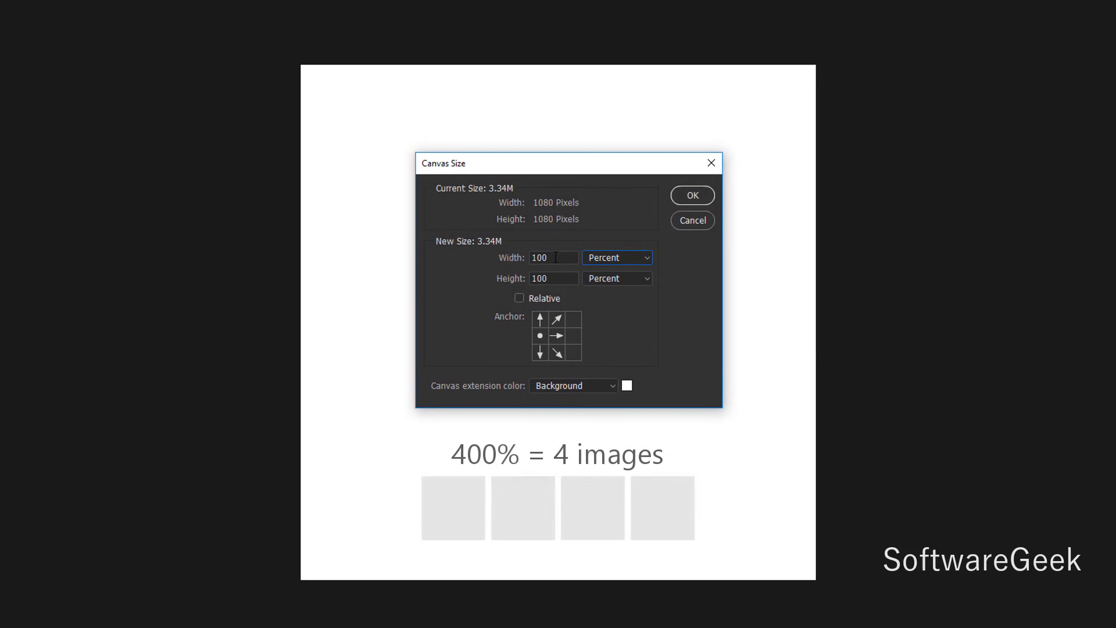
double_click(539, 257)
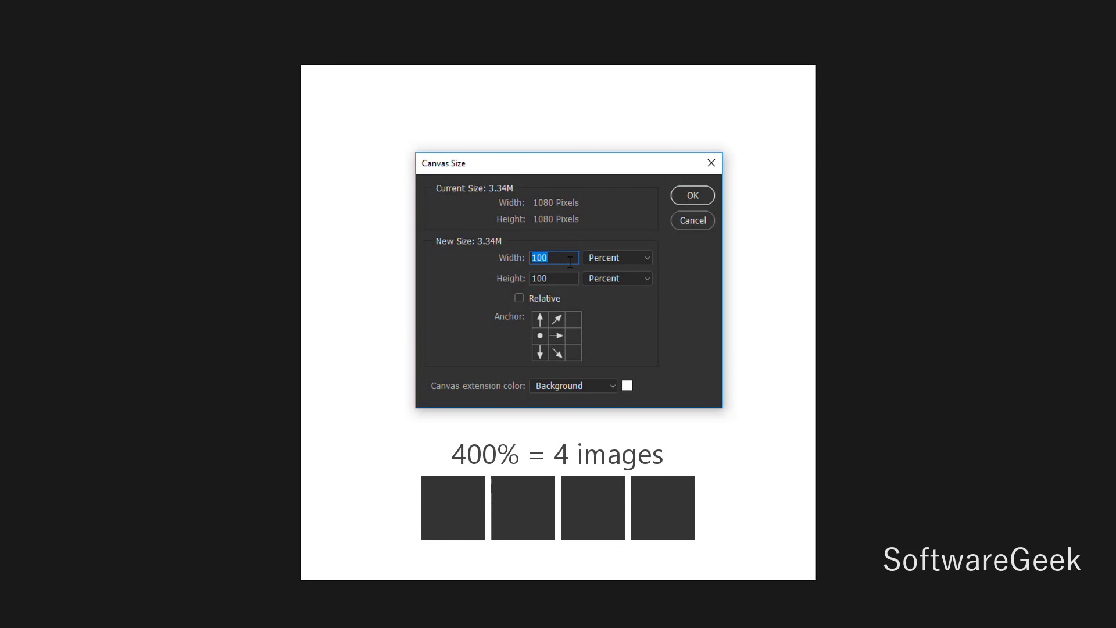
type("400")
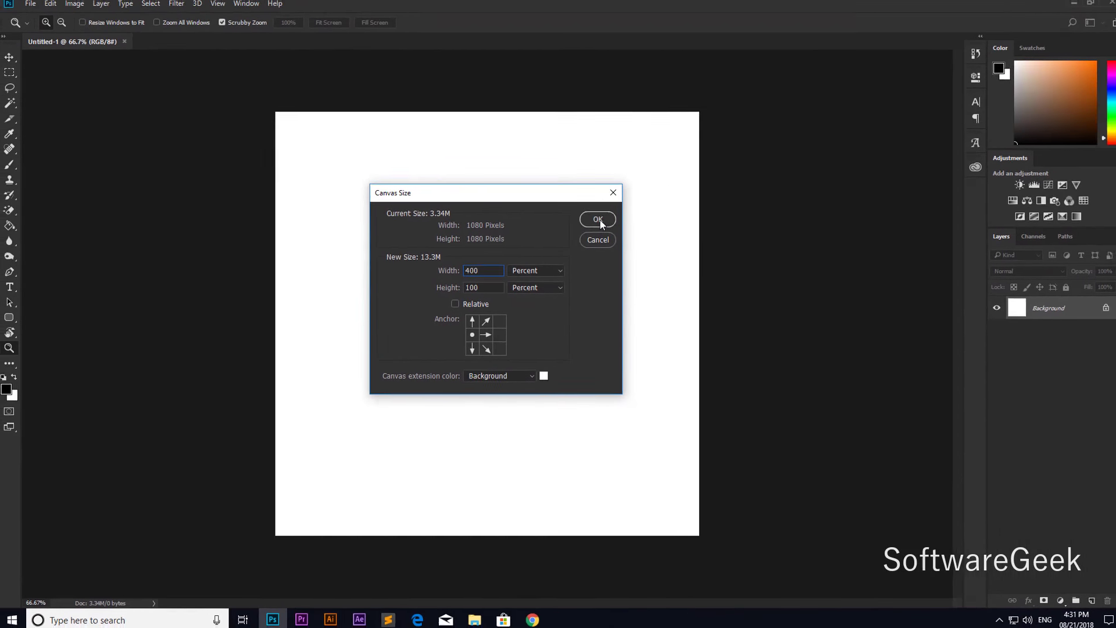
left_click(596, 221)
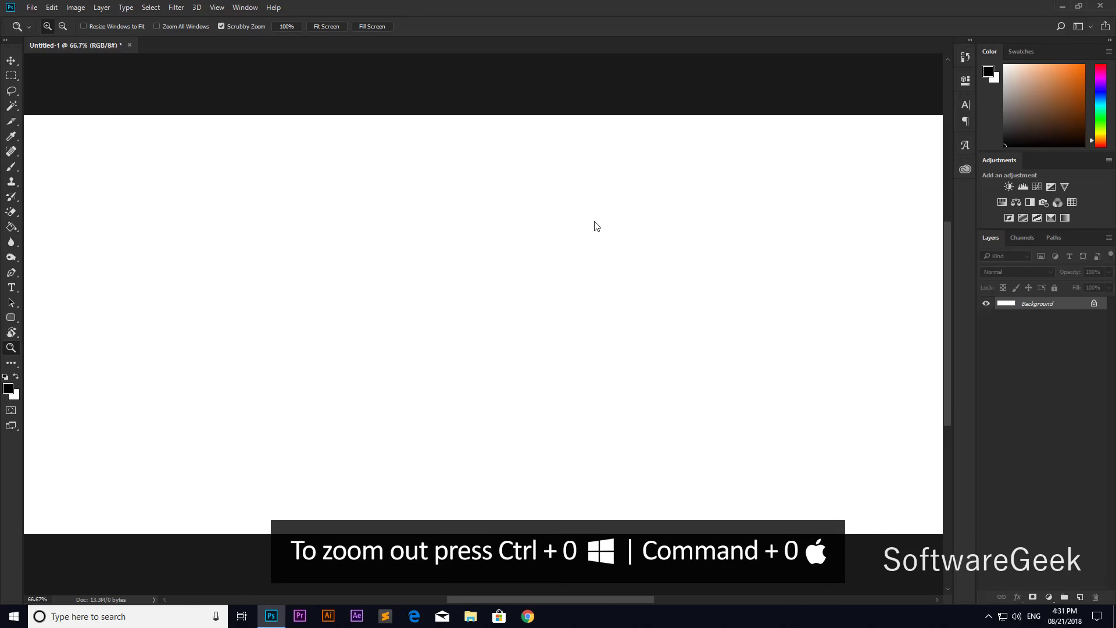
Fit the wide canvas on screen with Ctrl+0 and open the View menu.
key("ctrl+0")
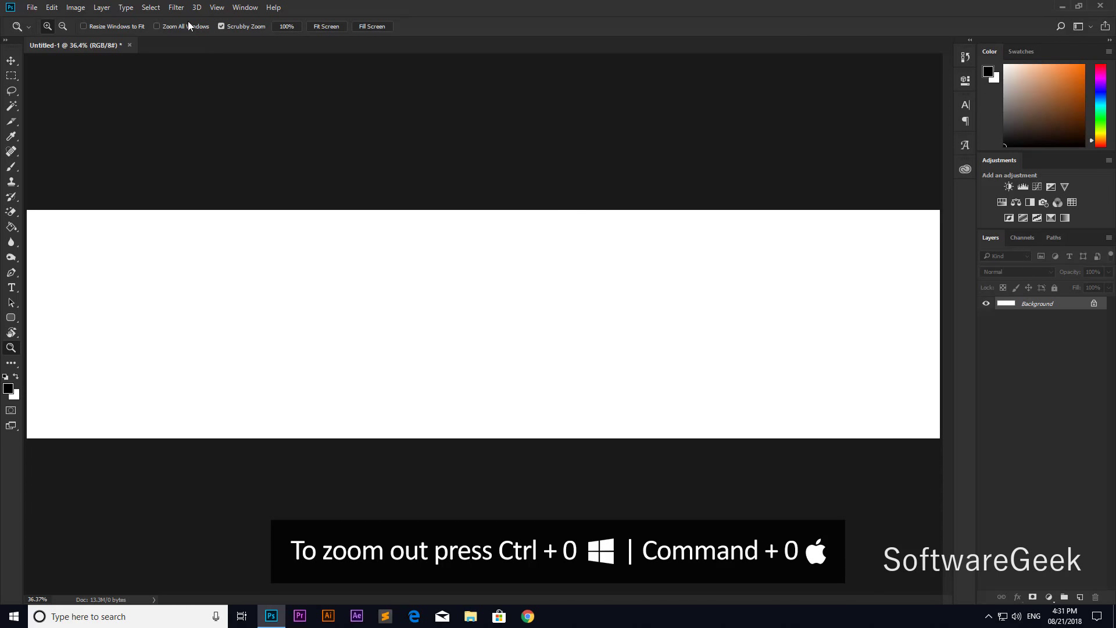
left_click(150, 7)
mouse_move(177, 7)
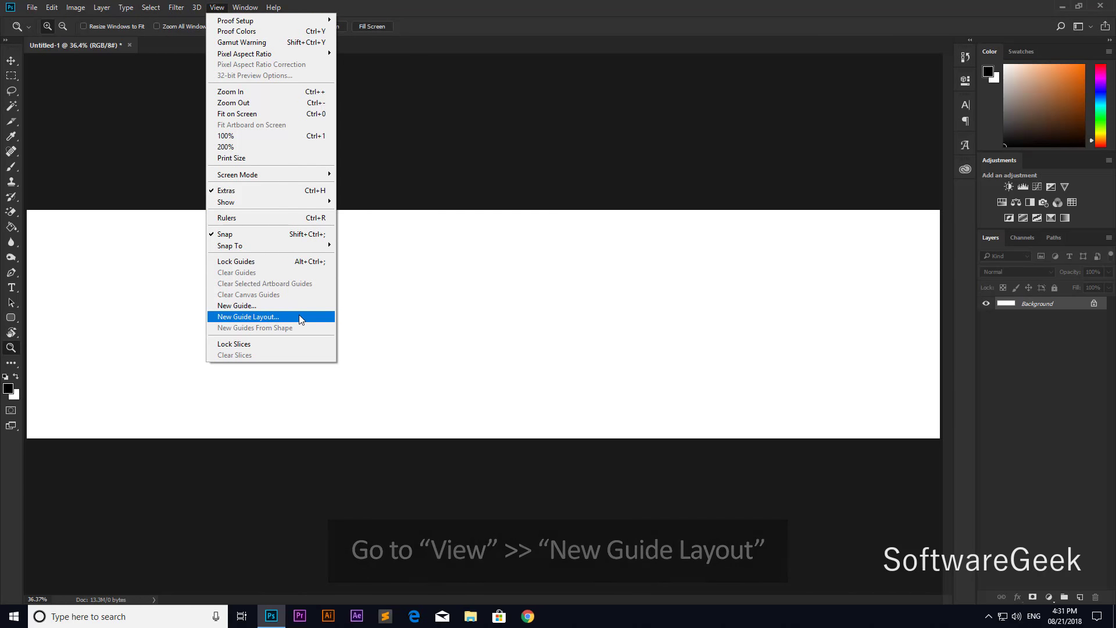
Add a New Guide Layout of 4 columns across the canvas.
left_click(270, 317)
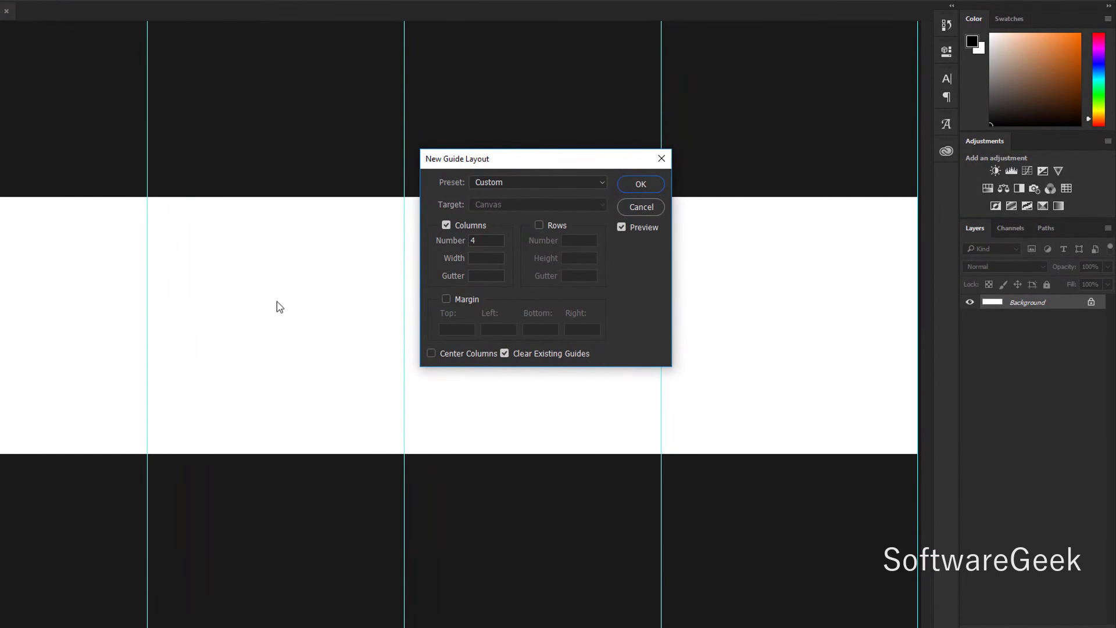
left_click(491, 241)
left_click(647, 184)
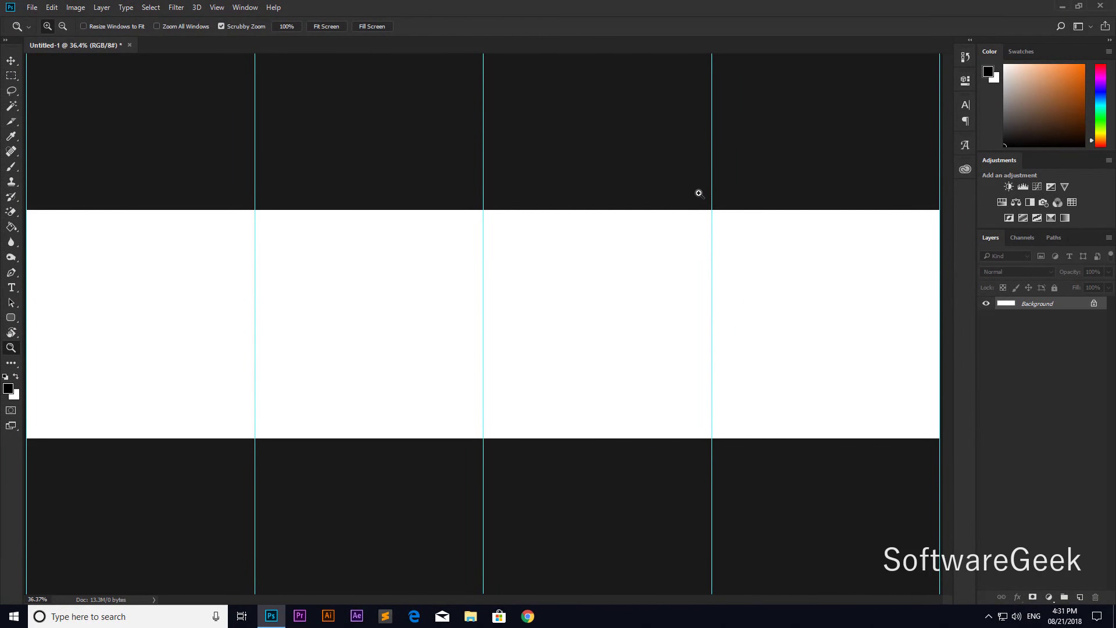
Draw four slices with the Slice Tool, one over each guide column.
left_click(9, 120)
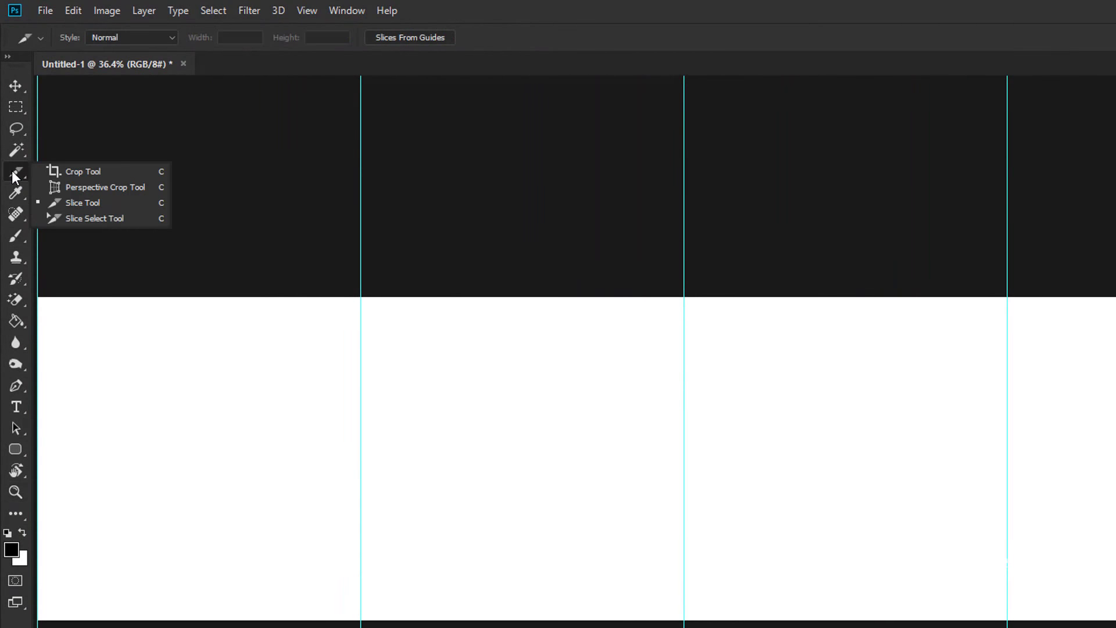
left_click(124, 202)
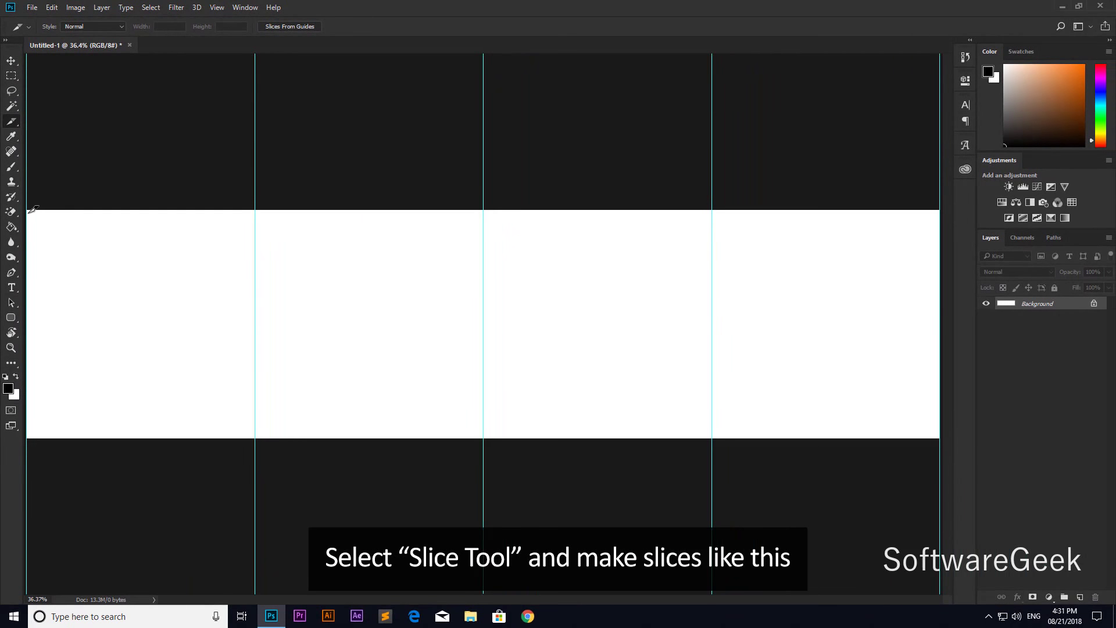
left_click_drag(29, 210, 254, 434)
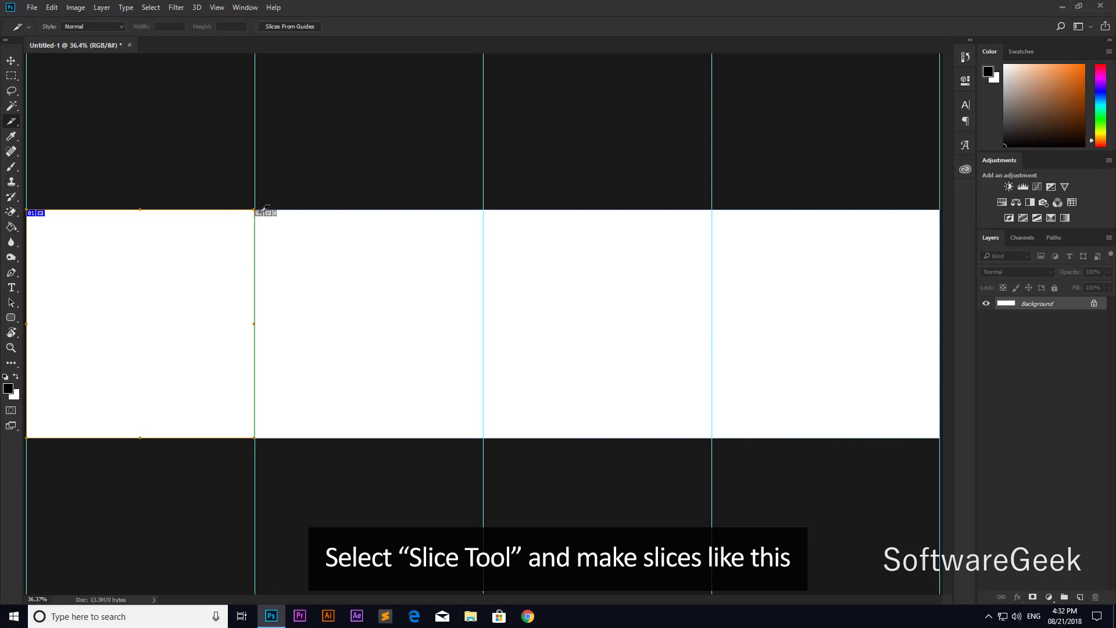
left_click_drag(257, 210, 485, 437)
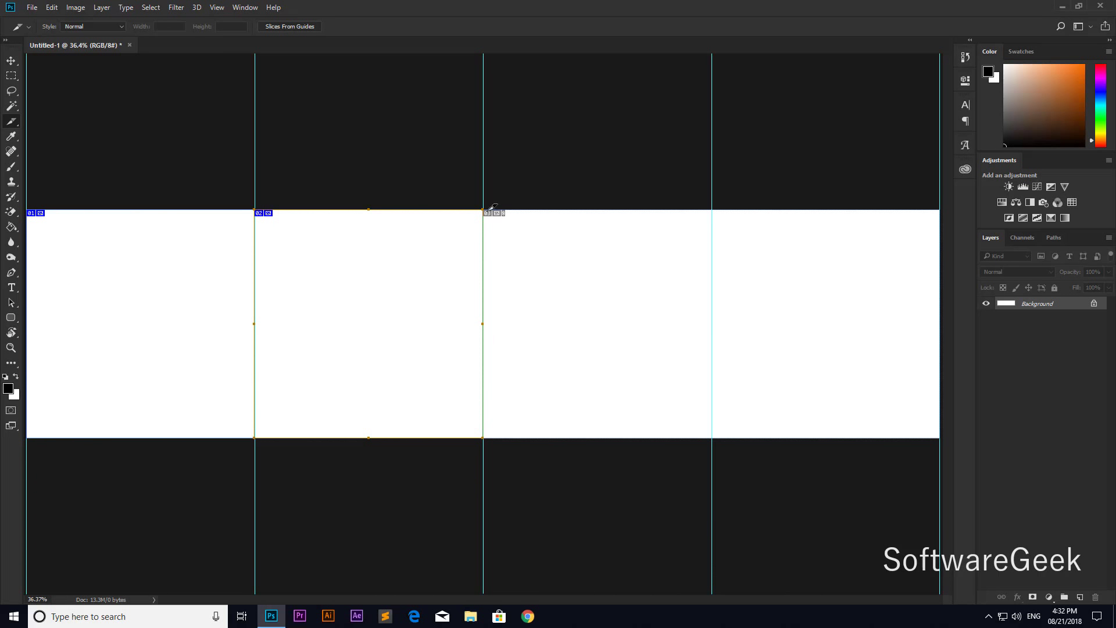
left_click_drag(490, 210, 711, 436)
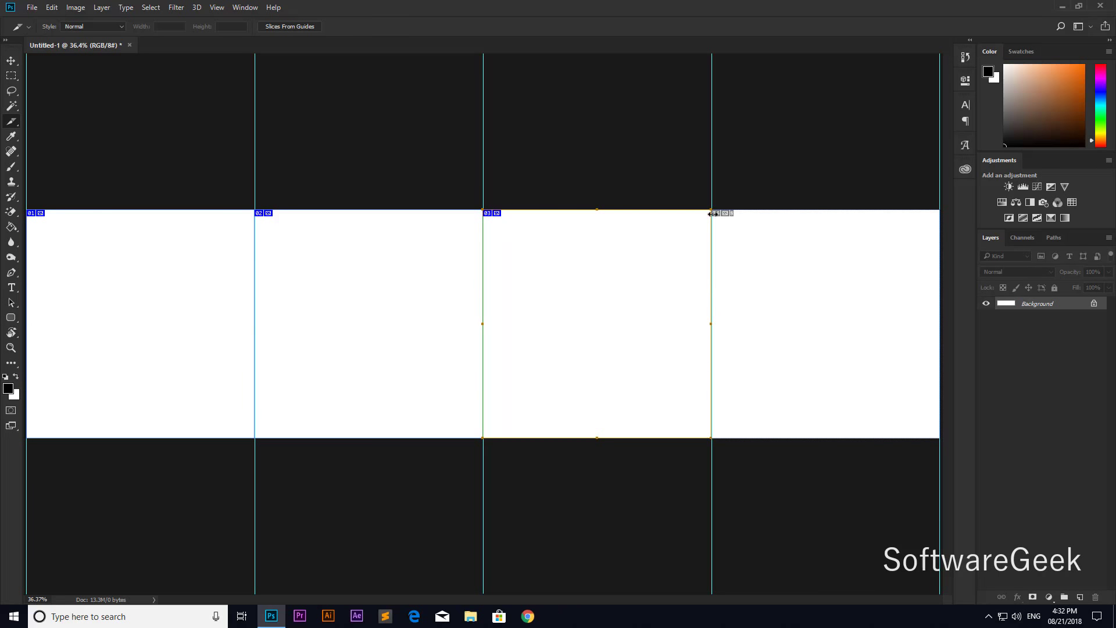
left_click_drag(719, 207, 941, 436)
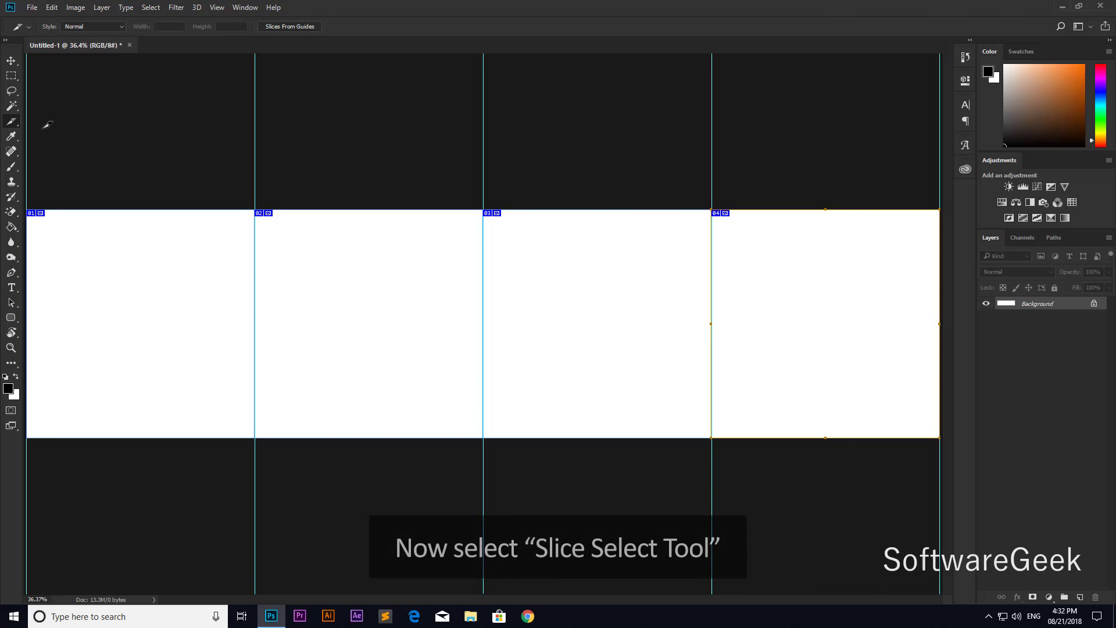
Switch to the Slice Select Tool and rename the first slice Image-01.
right_click(14, 123)
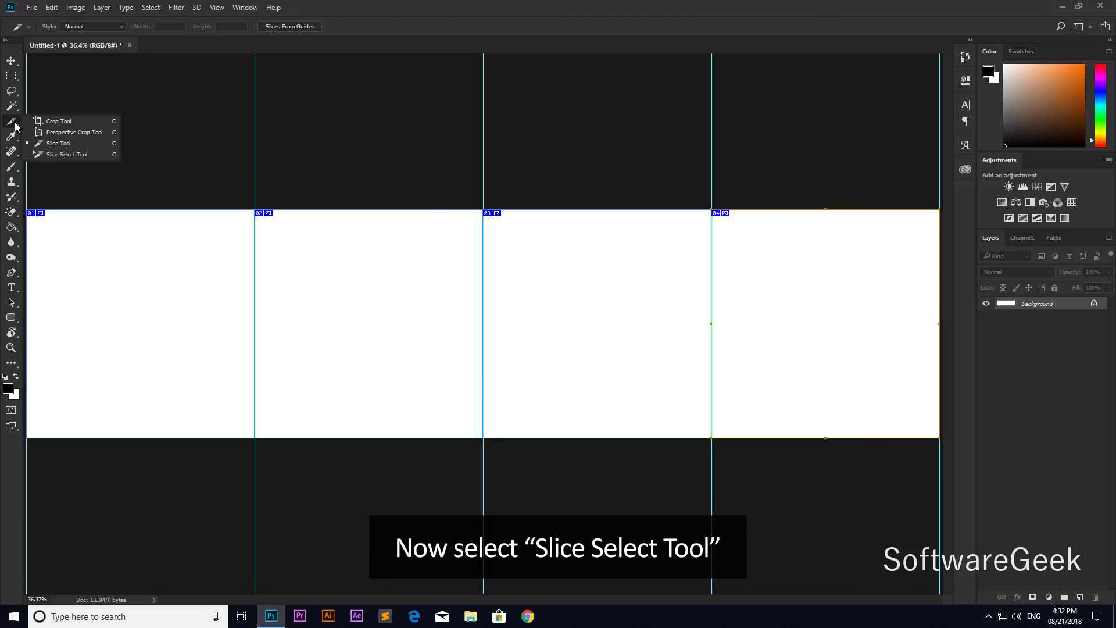
left_click(58, 154)
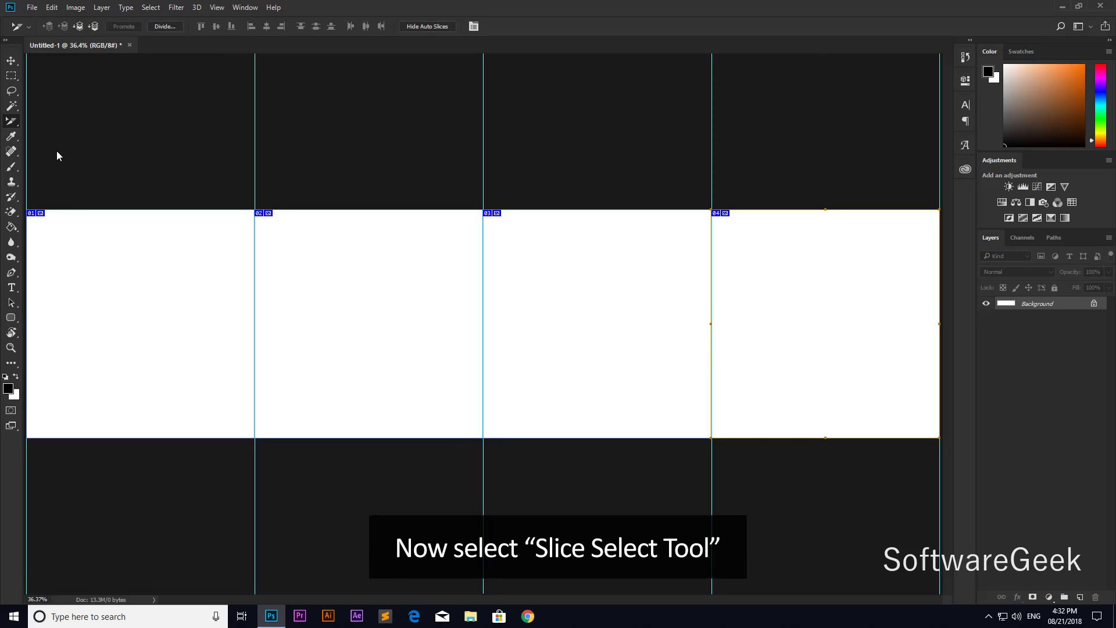
double_click(100, 298)
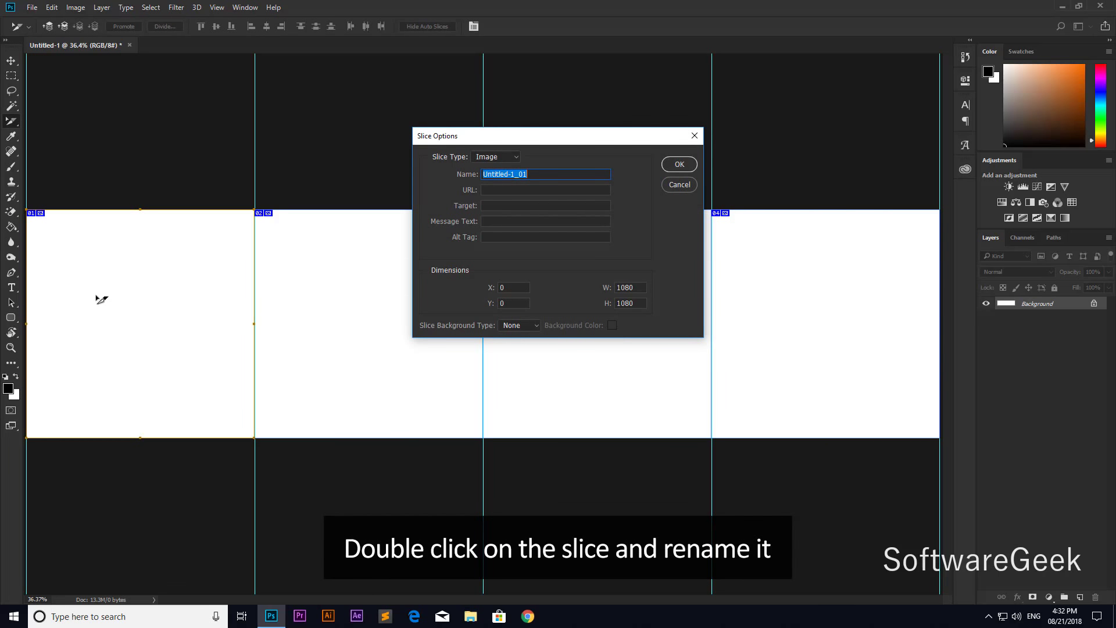
key("BackSpace")
double_click(537, 179)
left_click(679, 164)
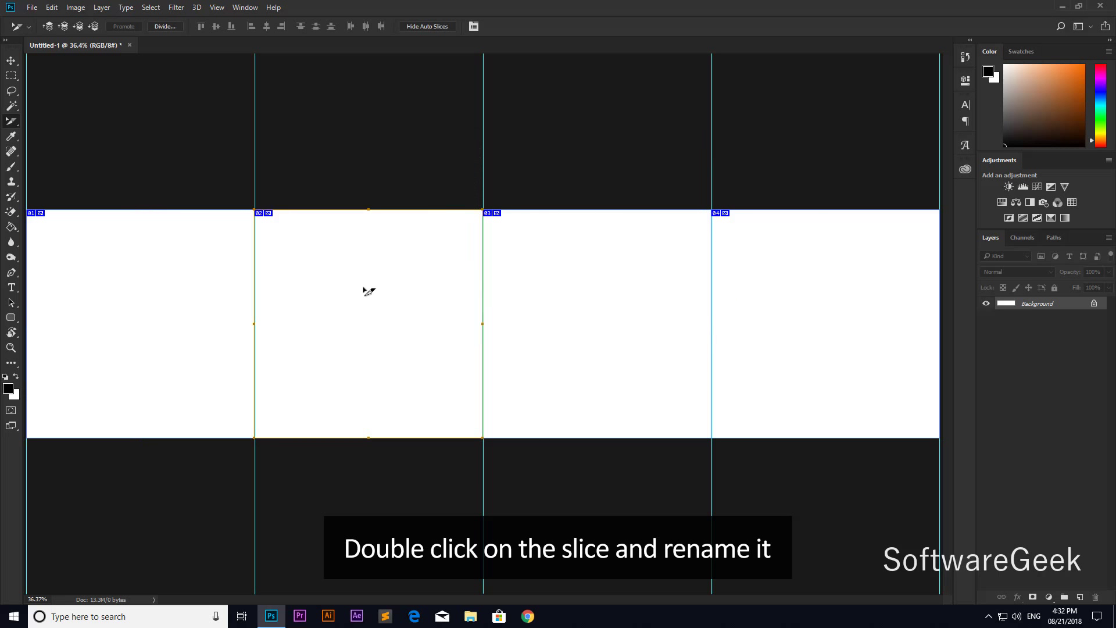
Rename the other slices Image-02 through Image-04, then bring up File > Open.
double_click(369, 291)
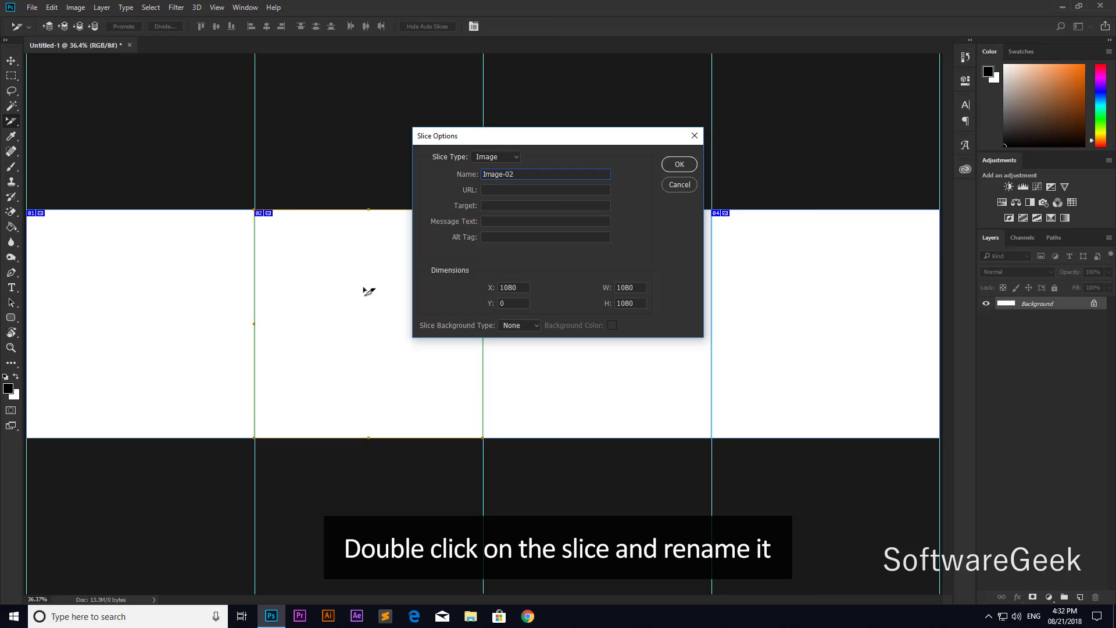
left_click(679, 164)
double_click(625, 299)
left_click(679, 164)
double_click(797, 348)
type("Image-0")
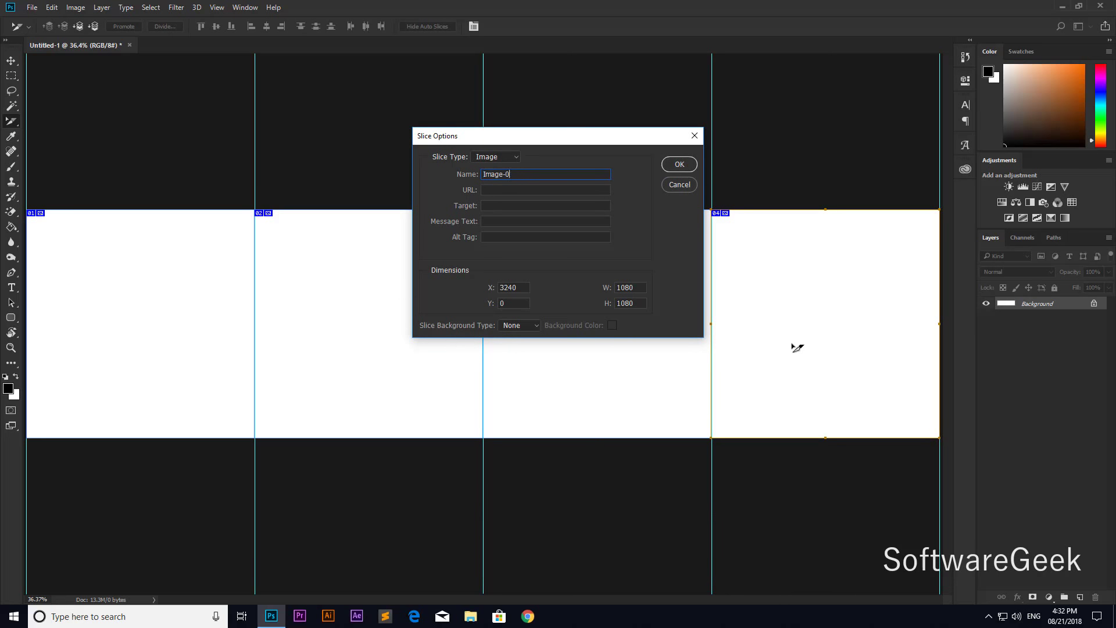
left_click(673, 166)
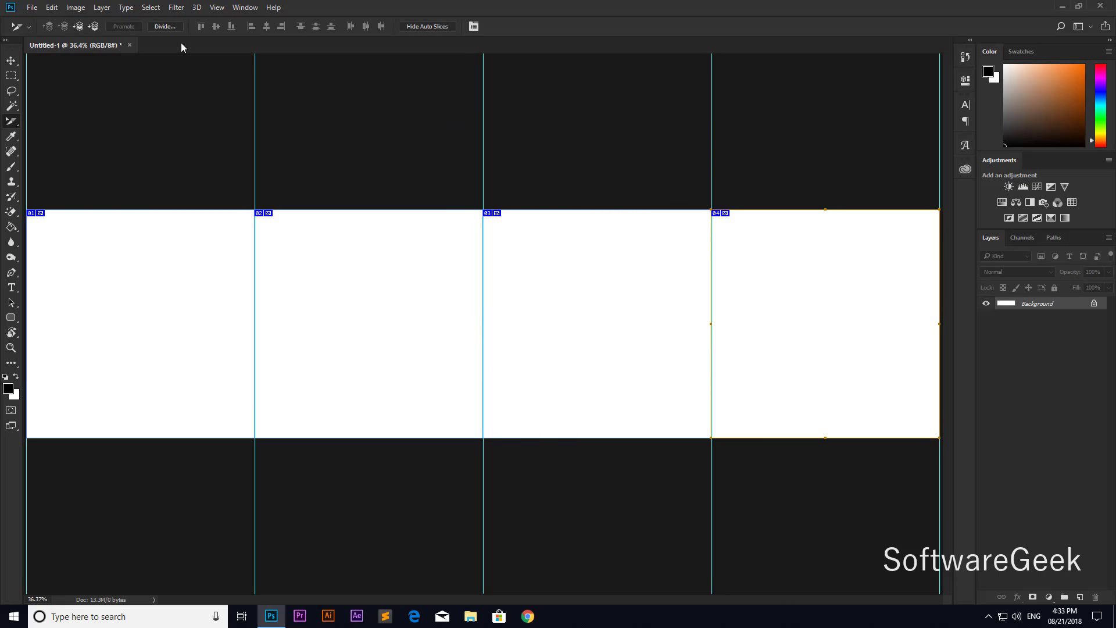
left_click(31, 7)
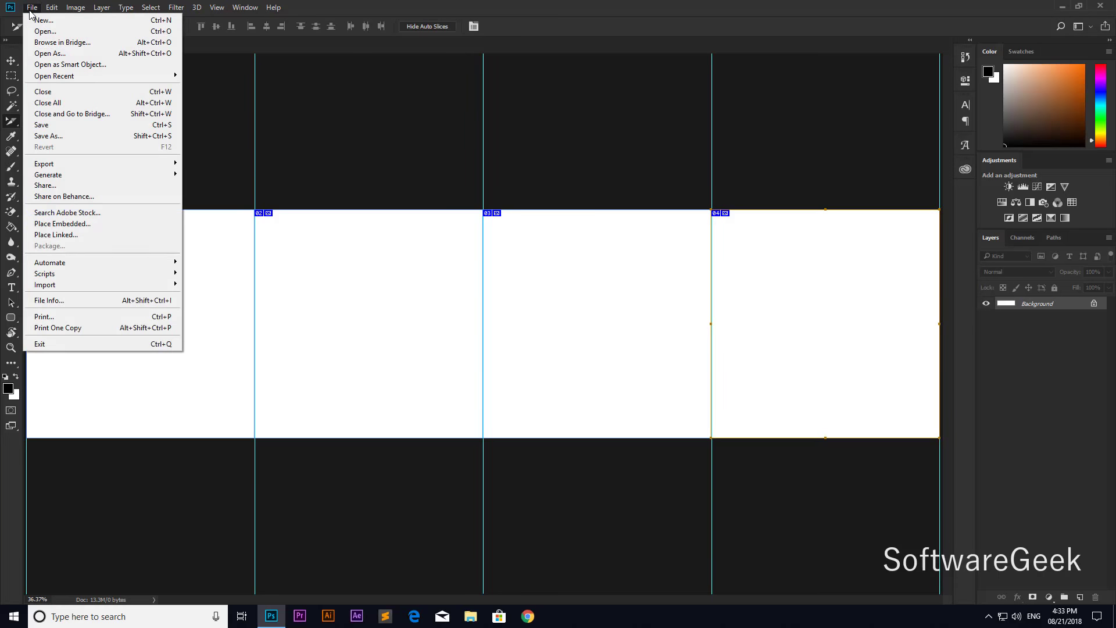
left_click(52, 31)
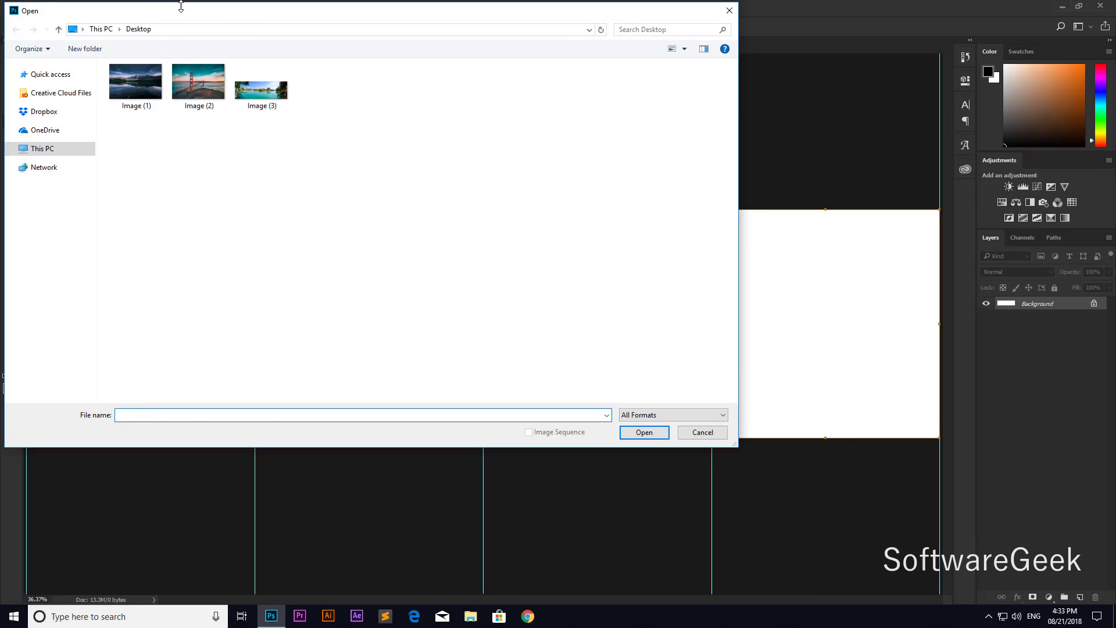
Open the lake panorama Image (3) and drag it onto the Untitled-1 tab.
scroll(473, 274, "up", 1, "ctrl")
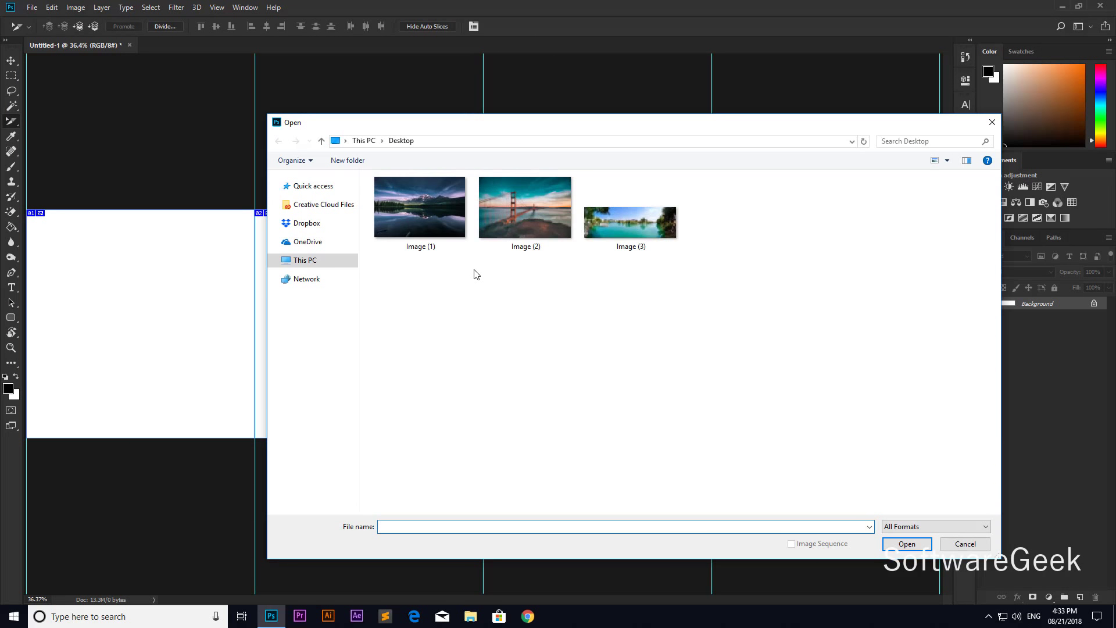
scroll(474, 274, "up", 1, "ctrl")
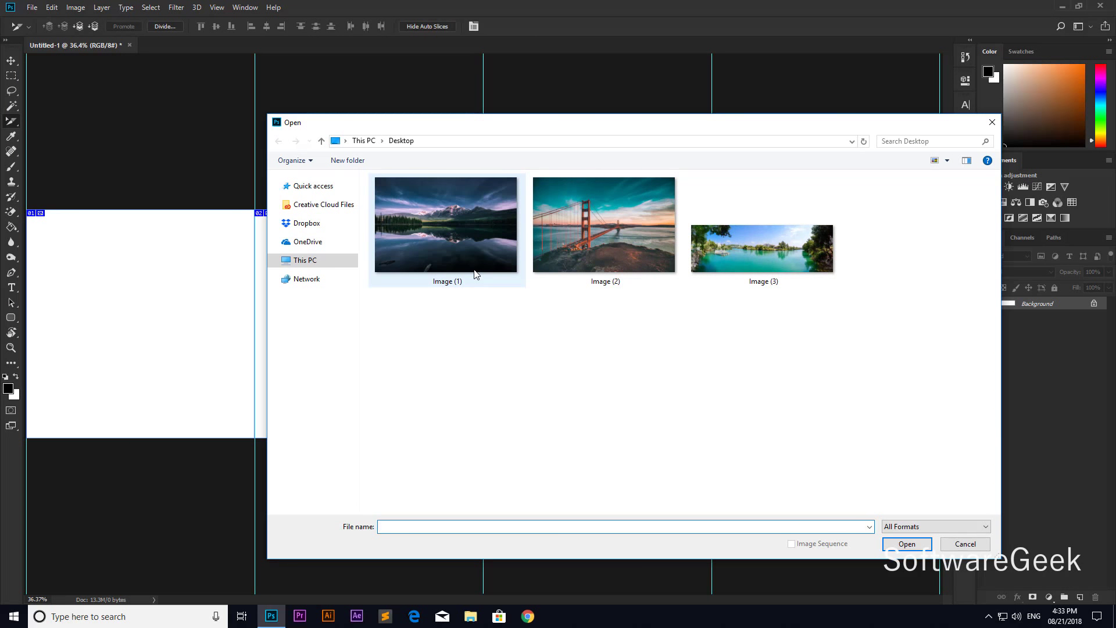
double_click(756, 247)
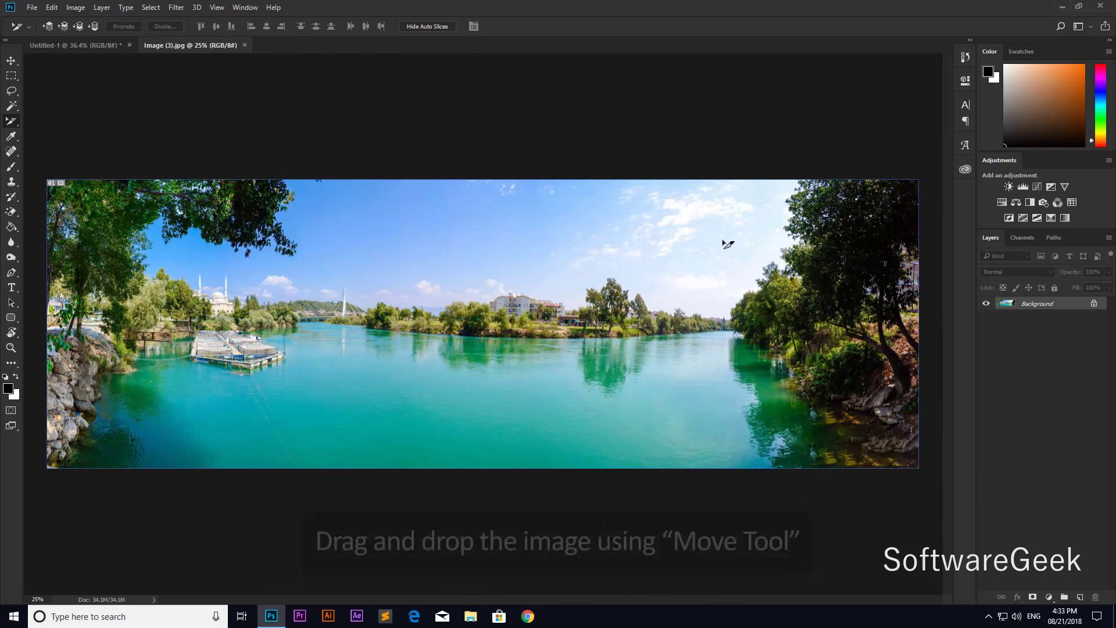
left_click(10, 60)
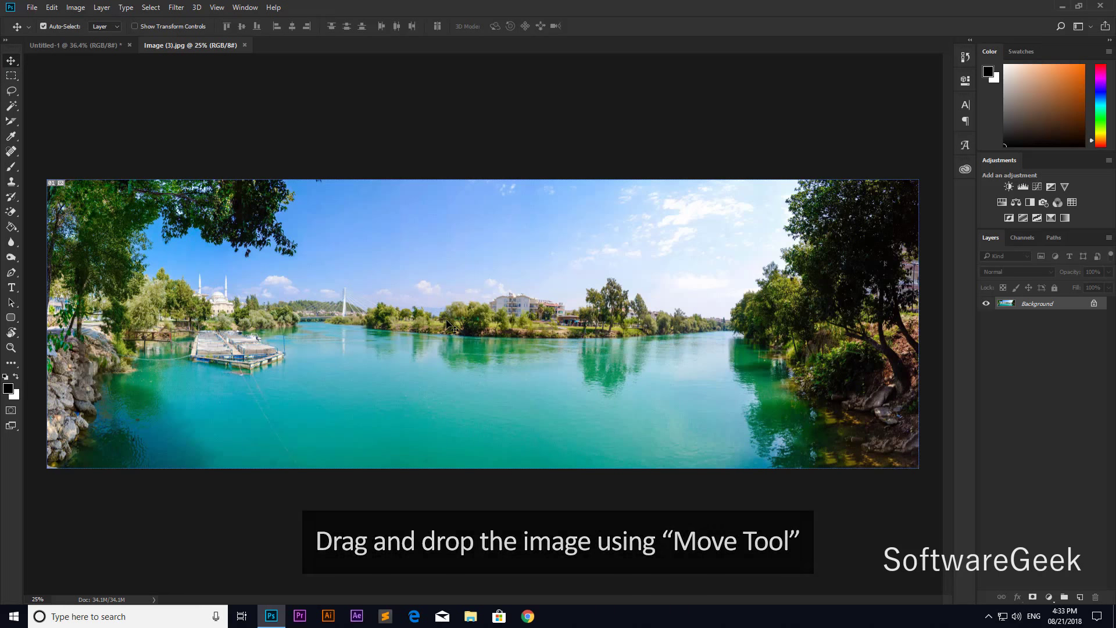
left_click_drag(447, 324, 86, 46)
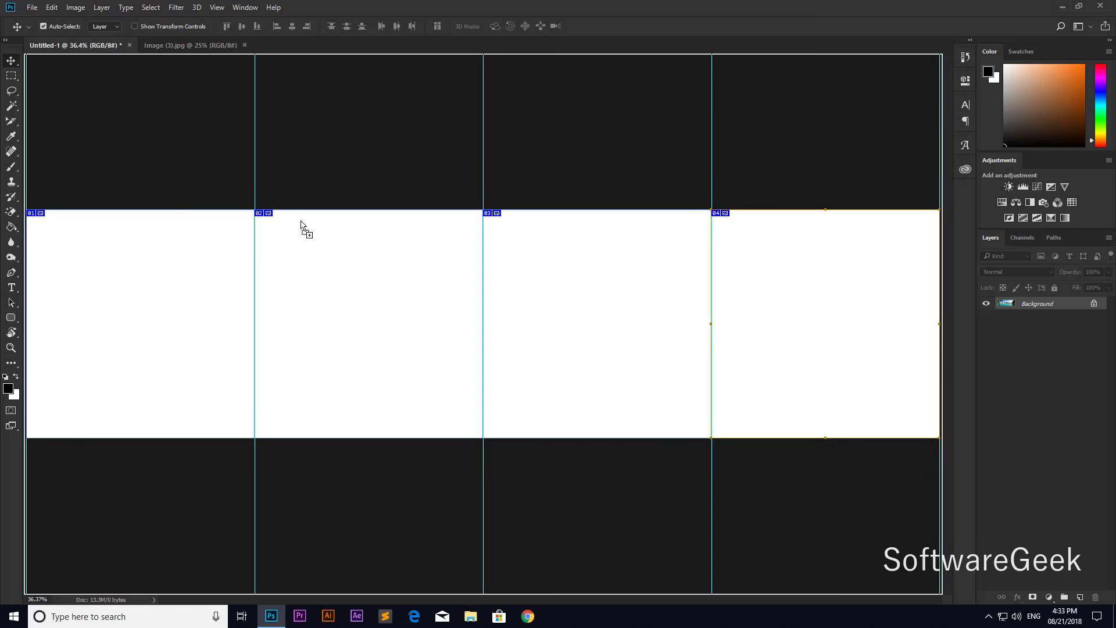
Drop the panorama in as Layer 1, scale it down and align it across all four slices.
left_click_drag(86, 47, 394, 318)
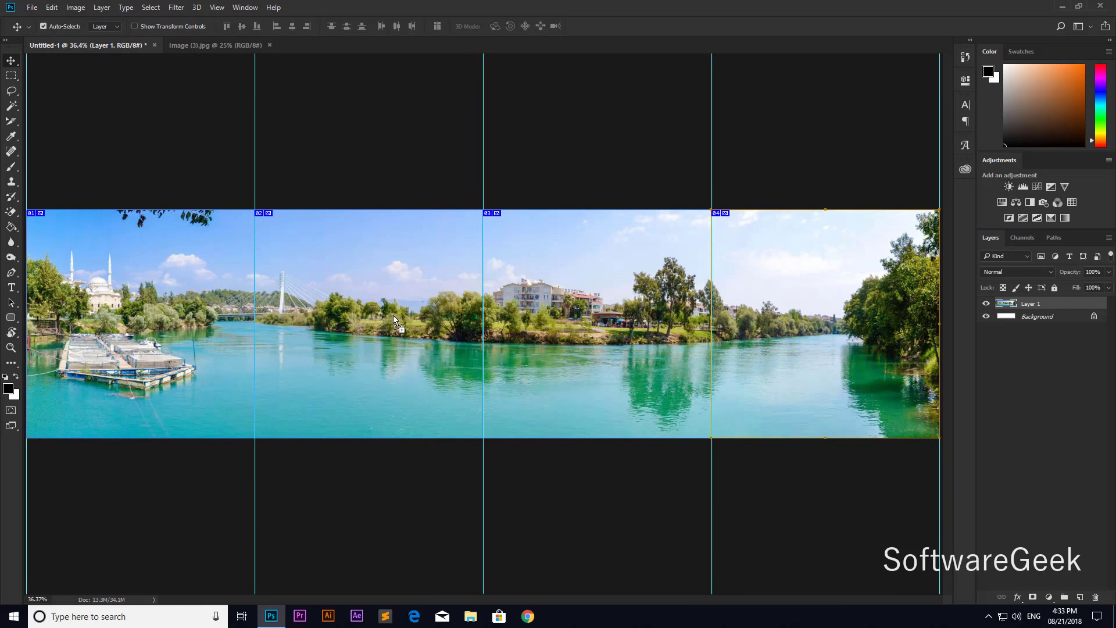
key("ctrl+t")
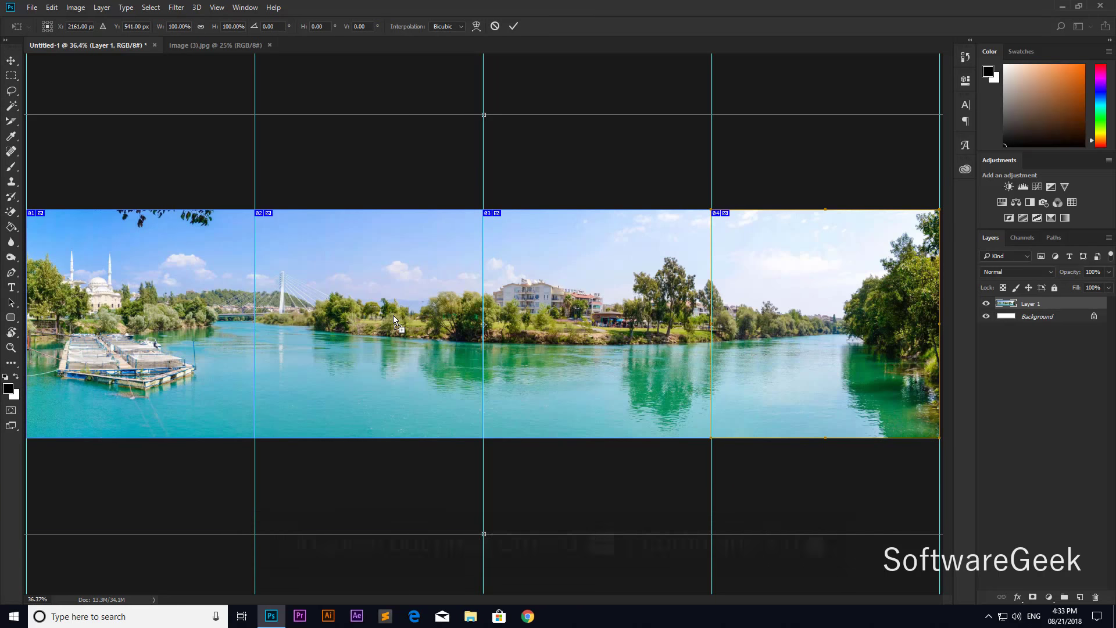
key("ctrl+0")
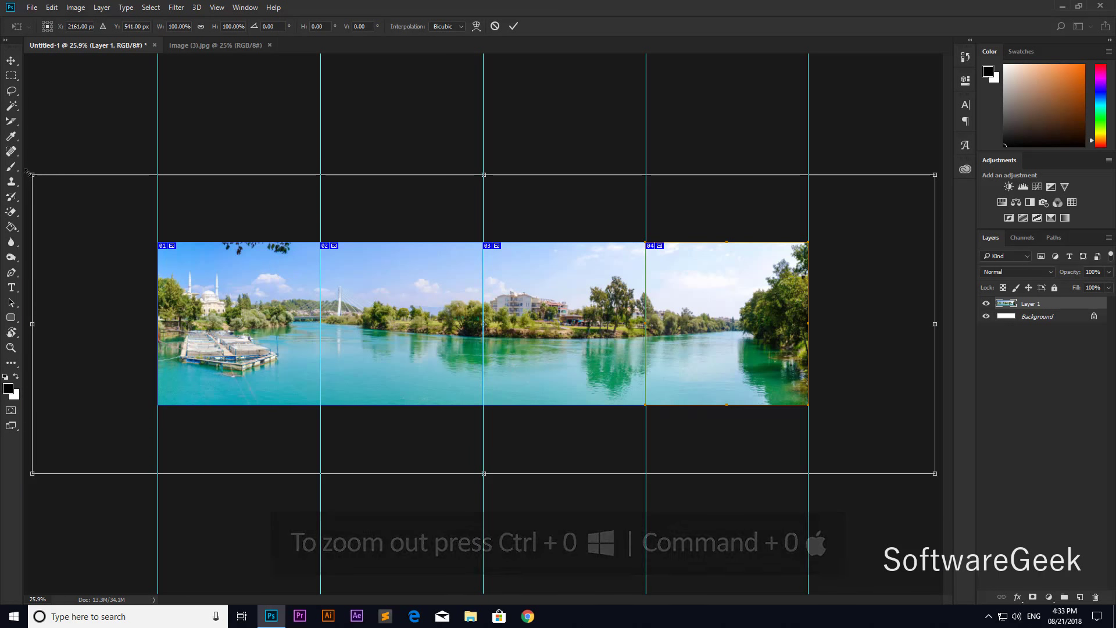
left_click_drag(28, 172, 129, 288)
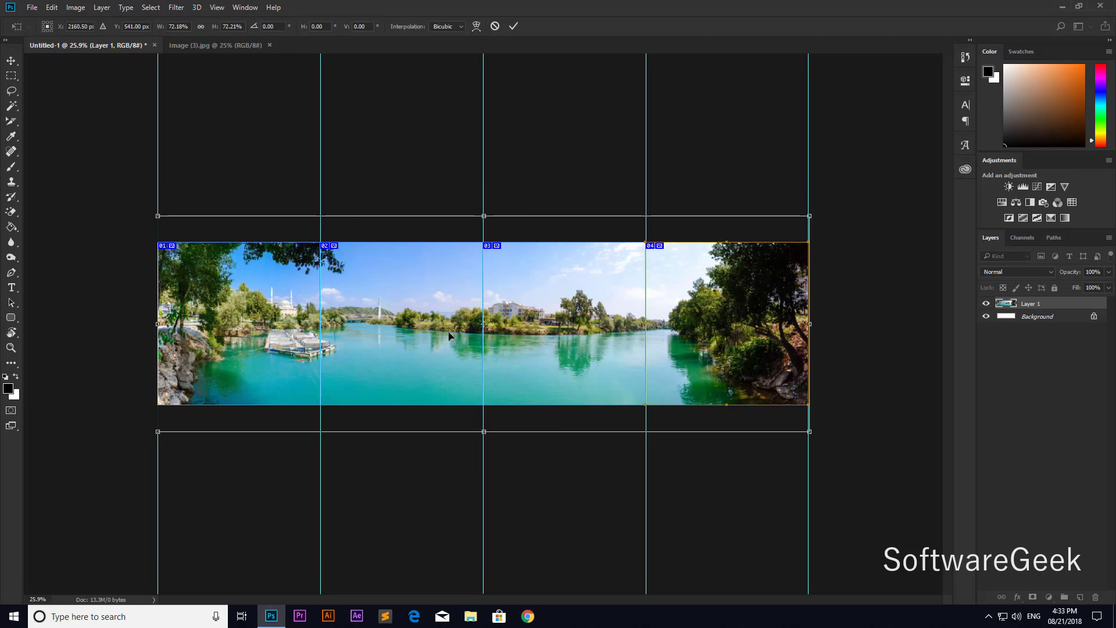
scroll(377, 337, "up", 3)
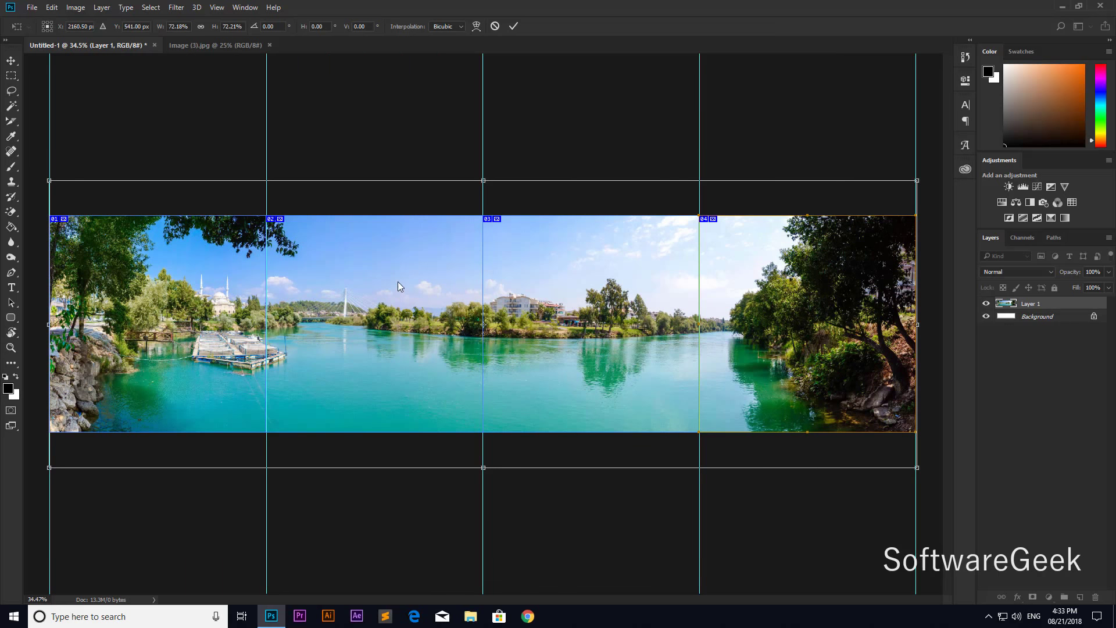
mouse_move(398, 282)
left_mouse_down()
mouse_move(398, 314)
mouse_move(397, 250)
mouse_move(397, 285)
left_mouse_up()
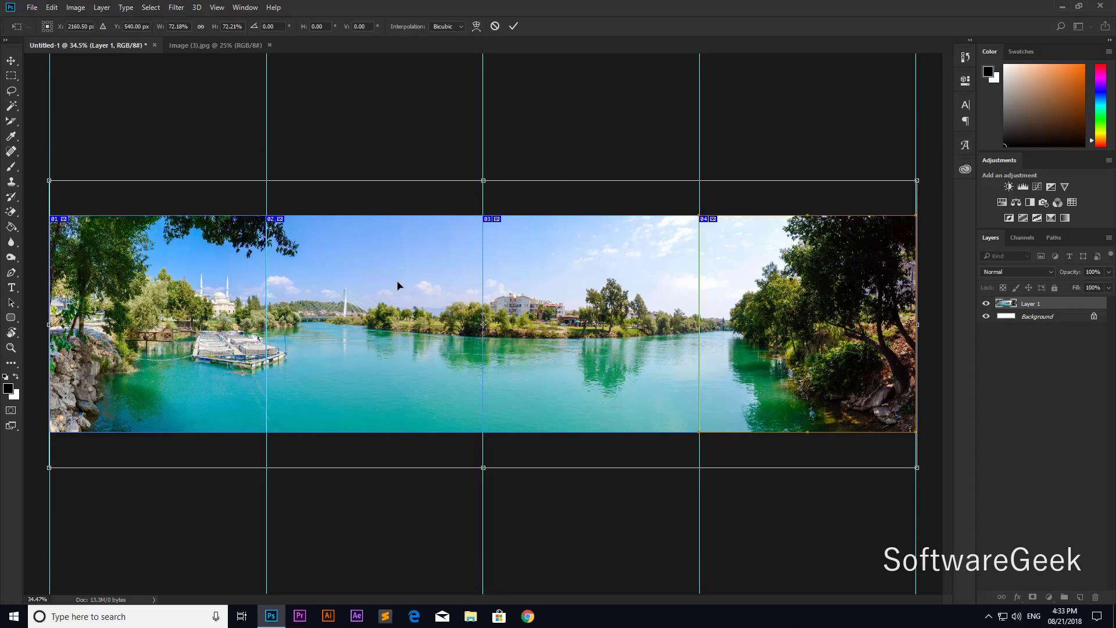
left_click(514, 26)
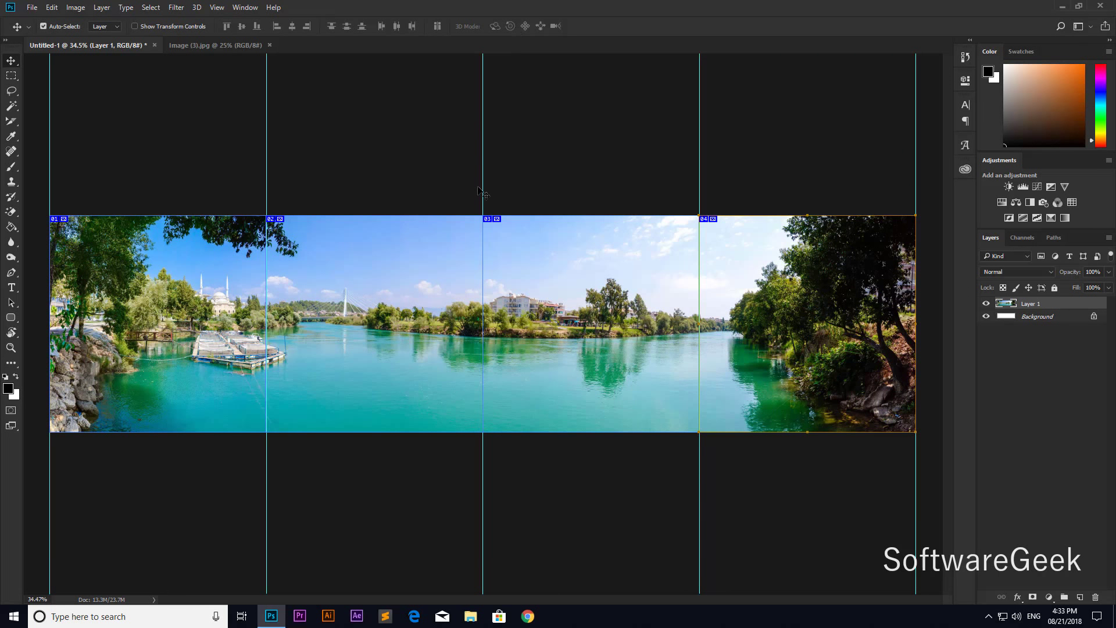
Set Save for Web to JPEG at Maximum quality 100 and continue to Save Optimized As.
left_click(32, 8)
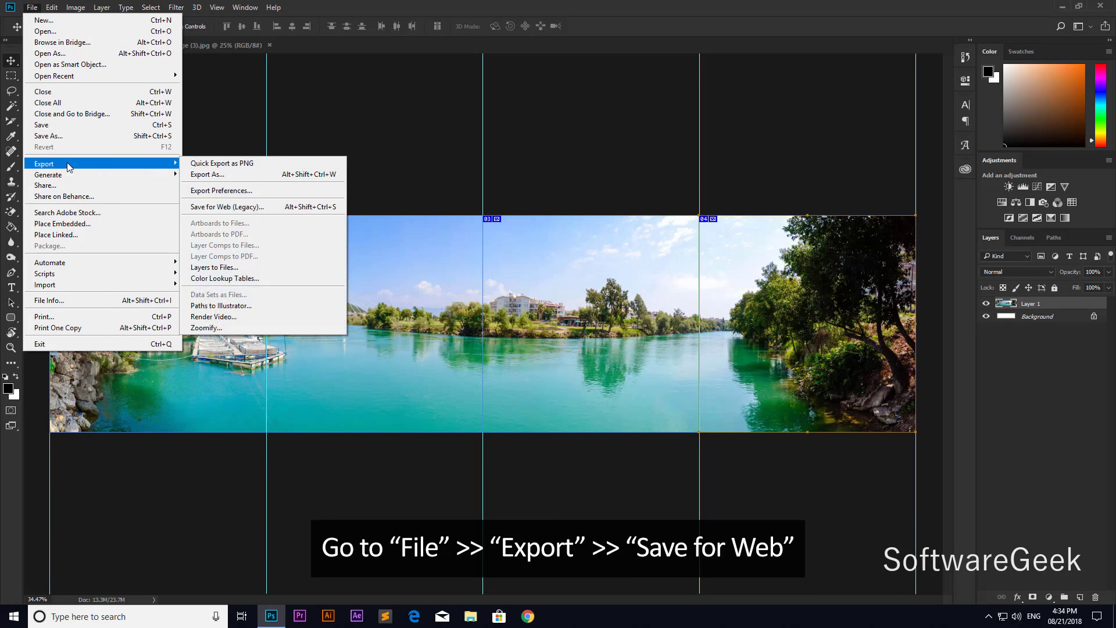
mouse_move(44, 163)
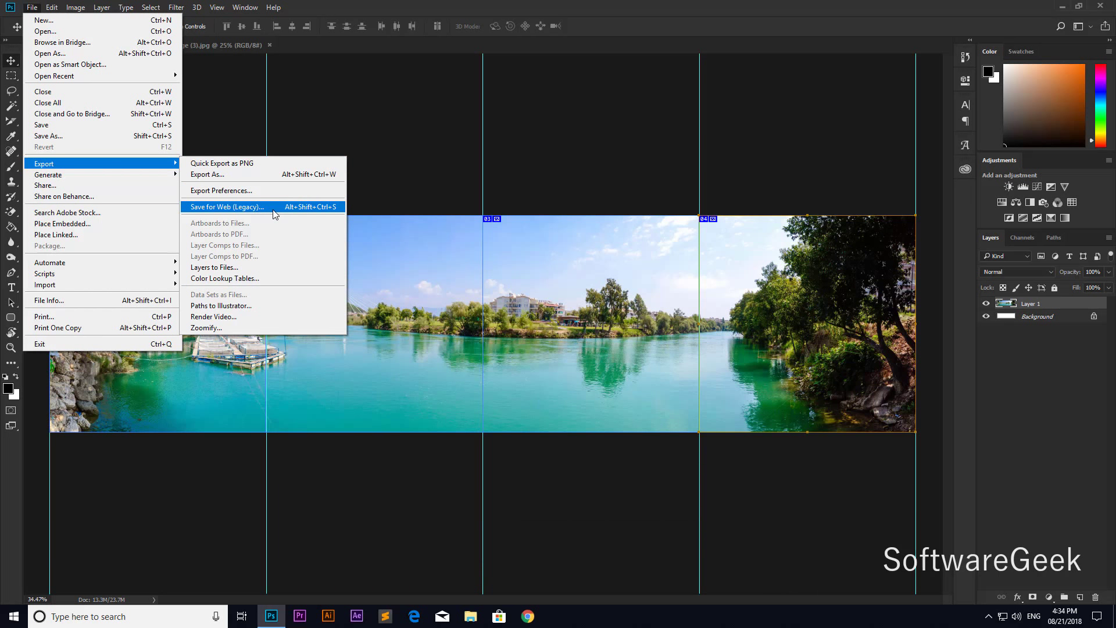
left_click(251, 208)
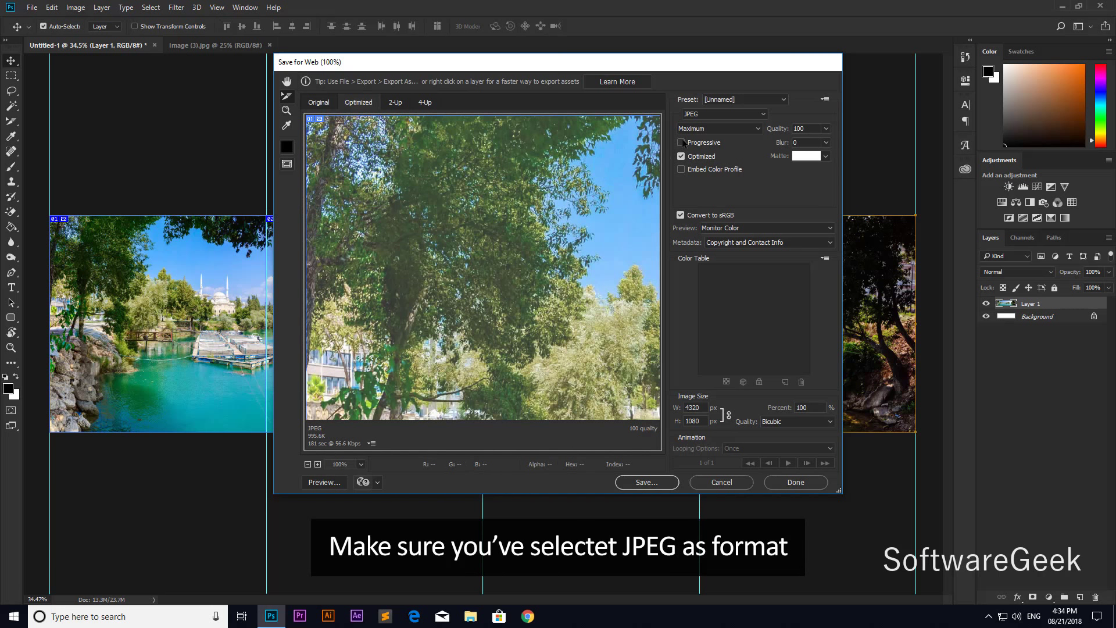
left_click(707, 116)
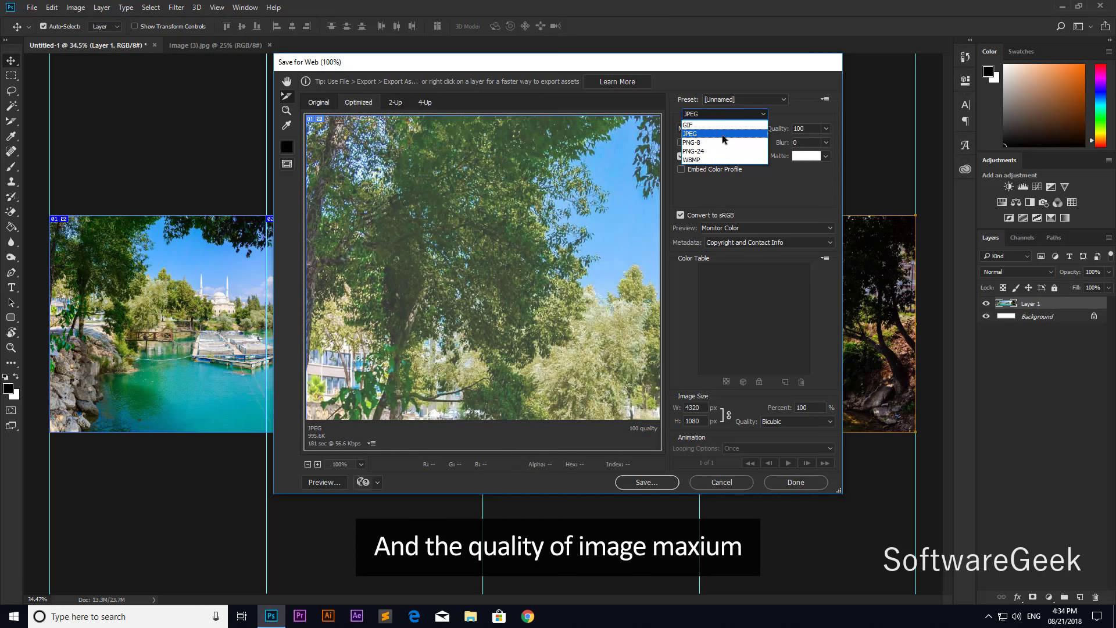
left_click(724, 135)
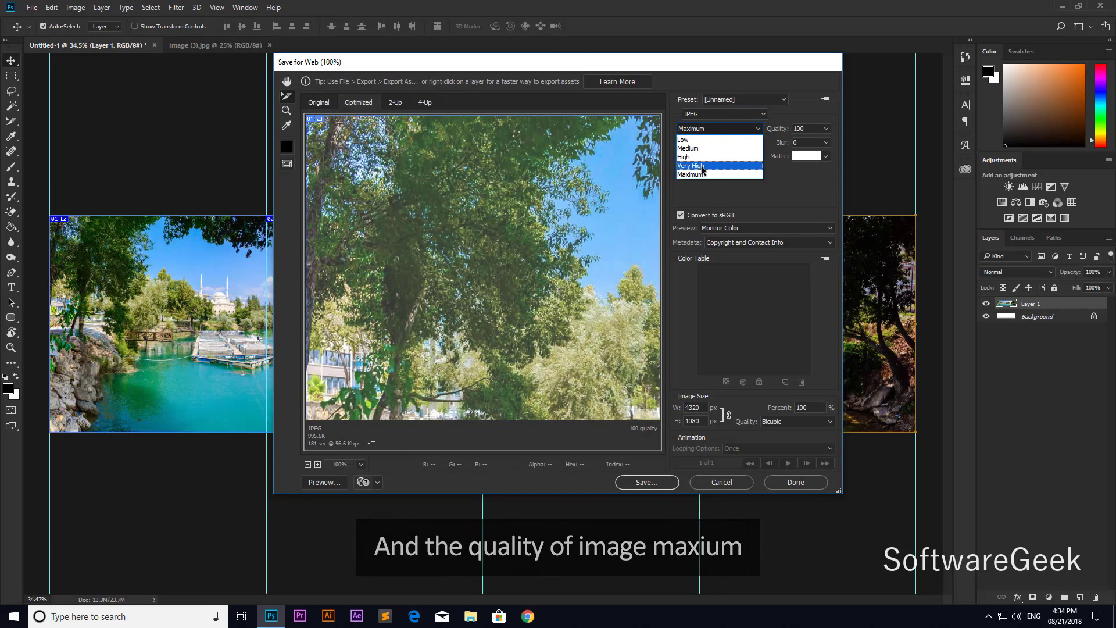
left_click(722, 175)
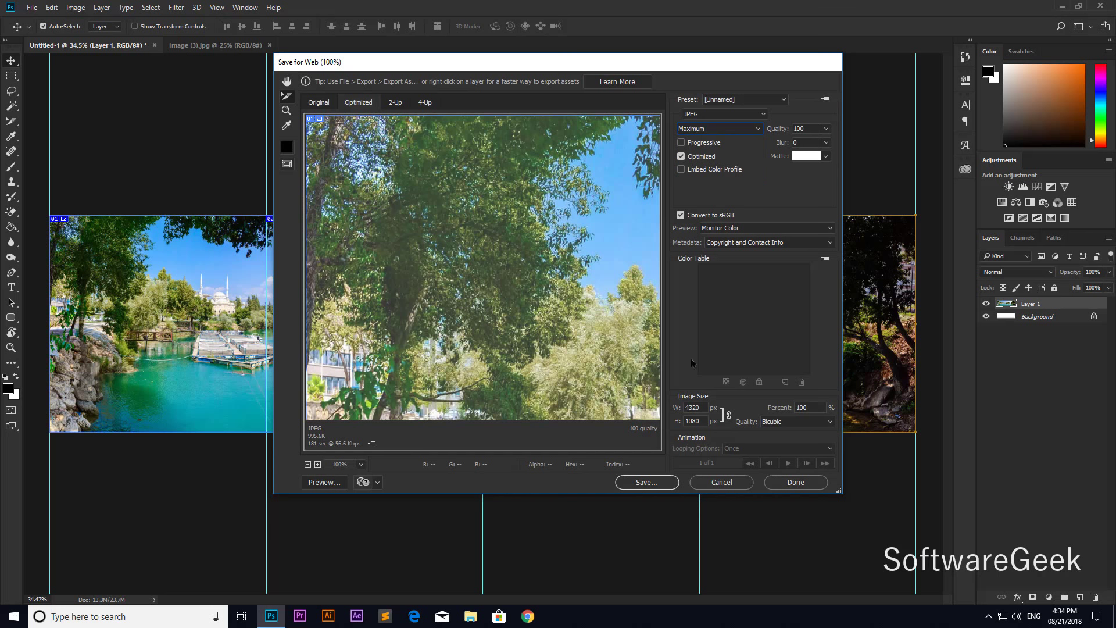
left_click(647, 481)
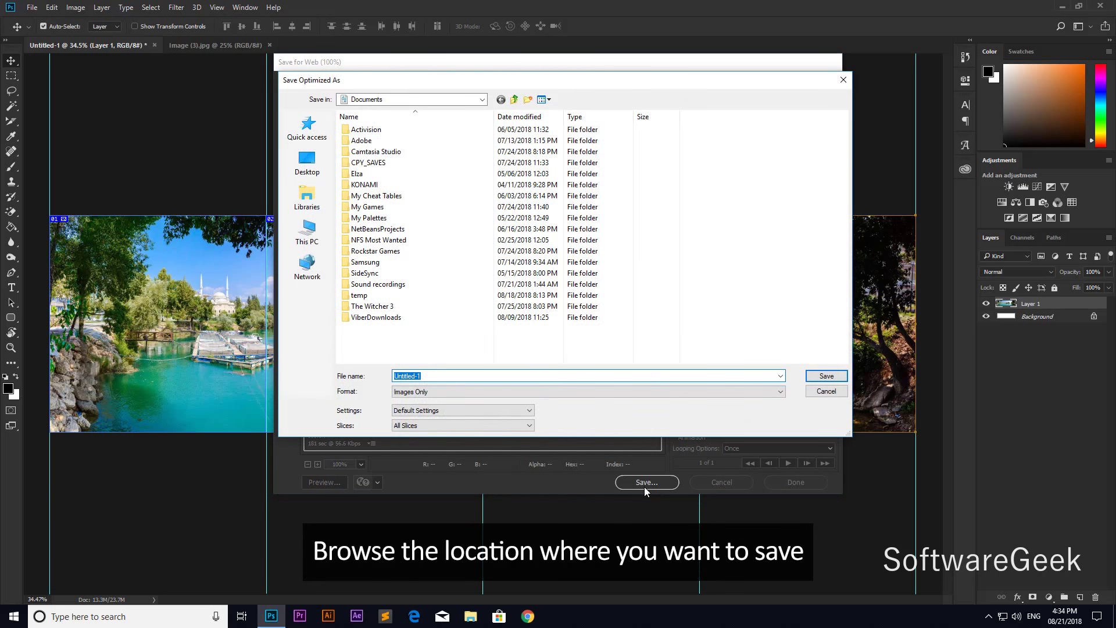
Target the Desktop with All Slices exported and a .jpg file extension.
left_click(308, 161)
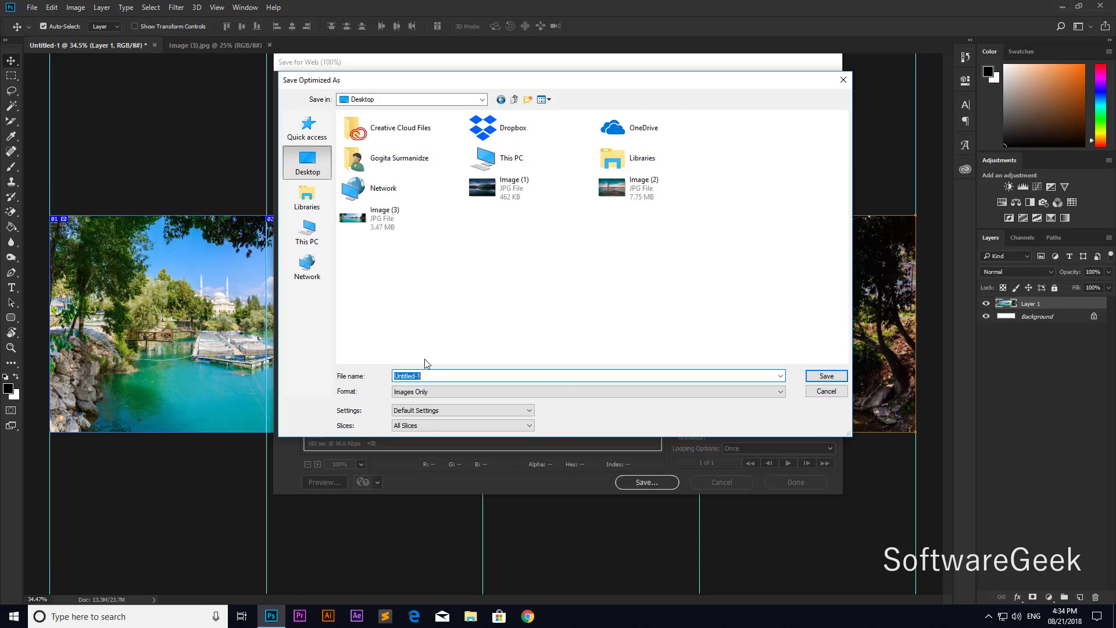
left_click(442, 428)
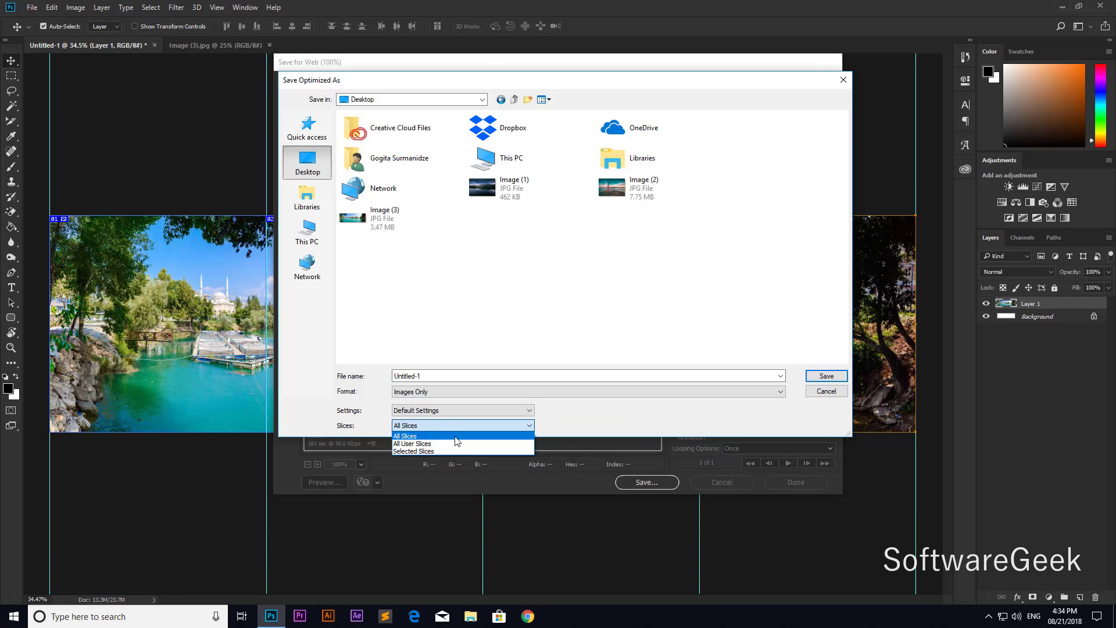
left_click(455, 437)
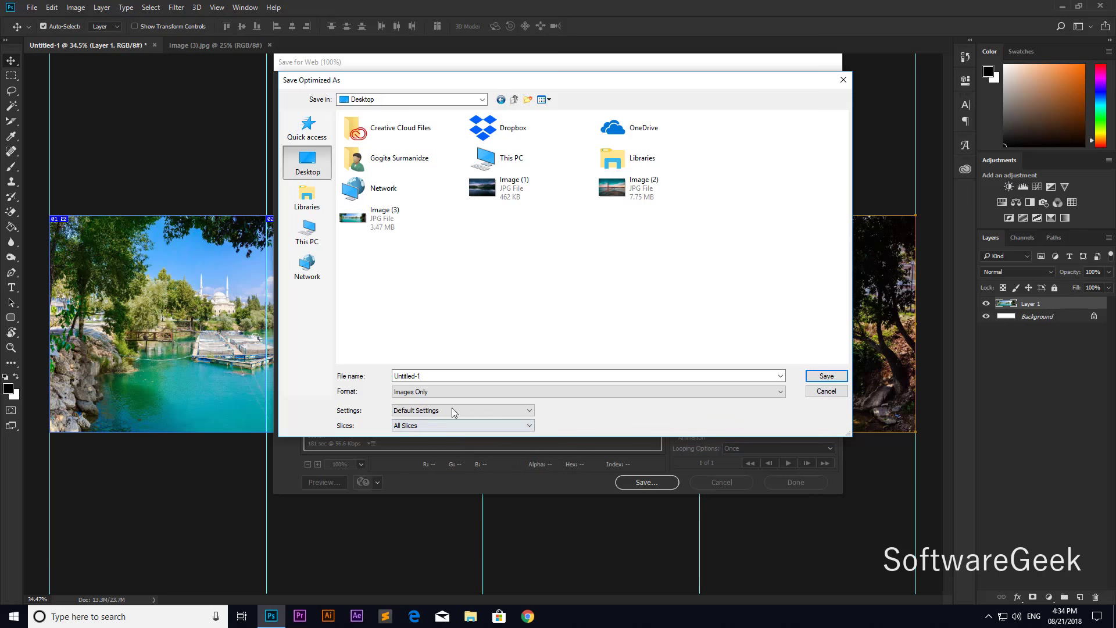
left_click(446, 376)
type(".jpg")
Create an 'Instagram Panorama' folder on the Desktop and save the slices inside it.
right_click(441, 330)
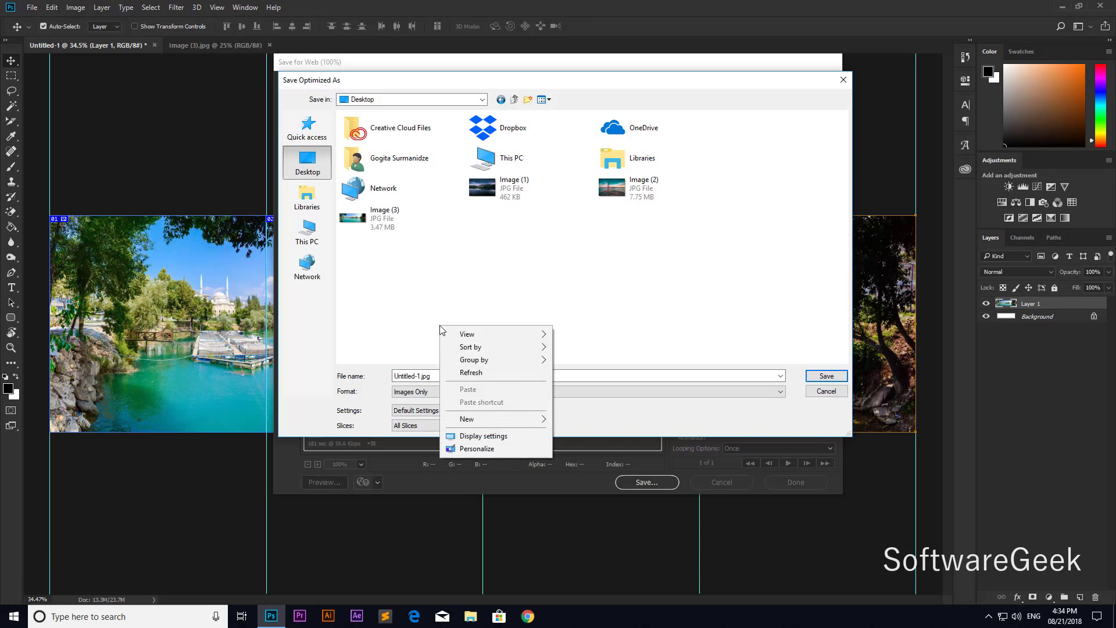
mouse_move(493, 418)
left_click(576, 419)
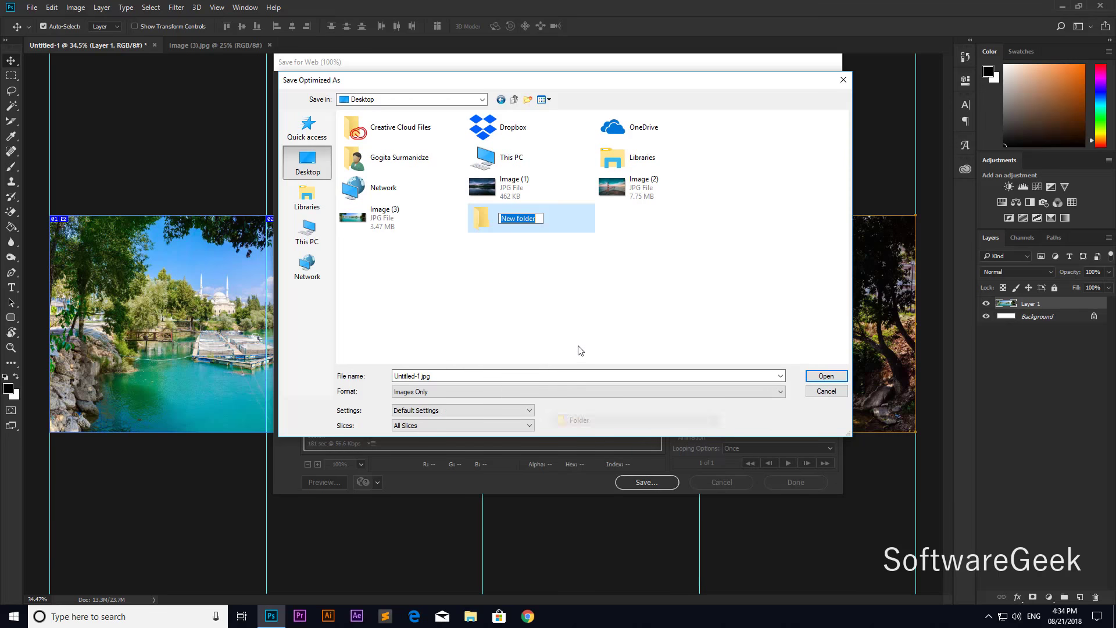
key("BackSpace")
type("Instagra")
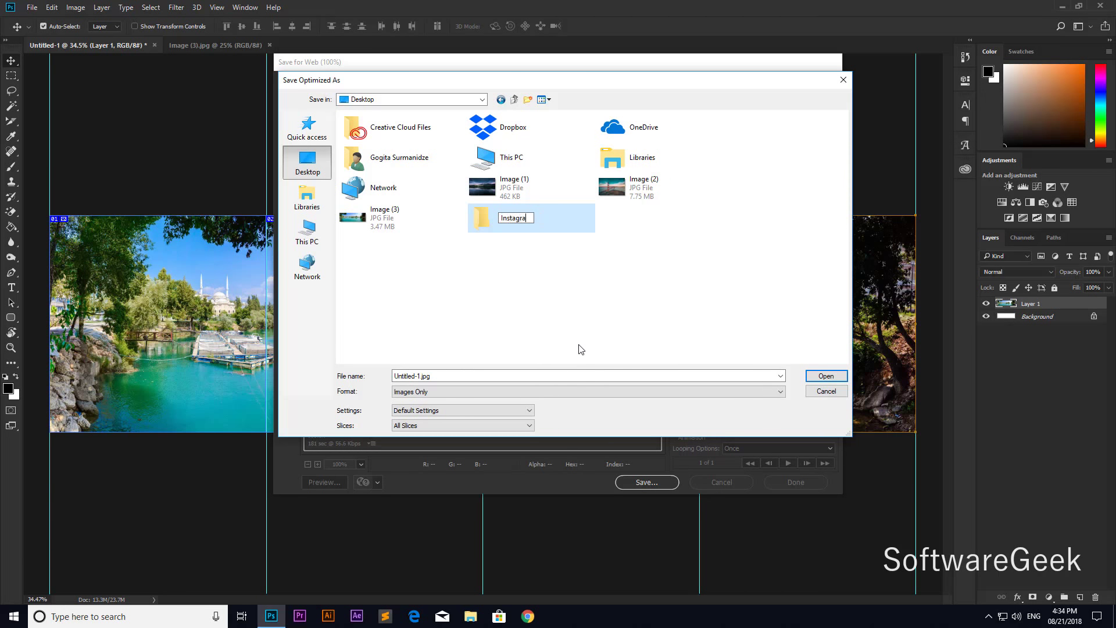
type("m Pano")
type("rama")
key("Return")
left_click(828, 377)
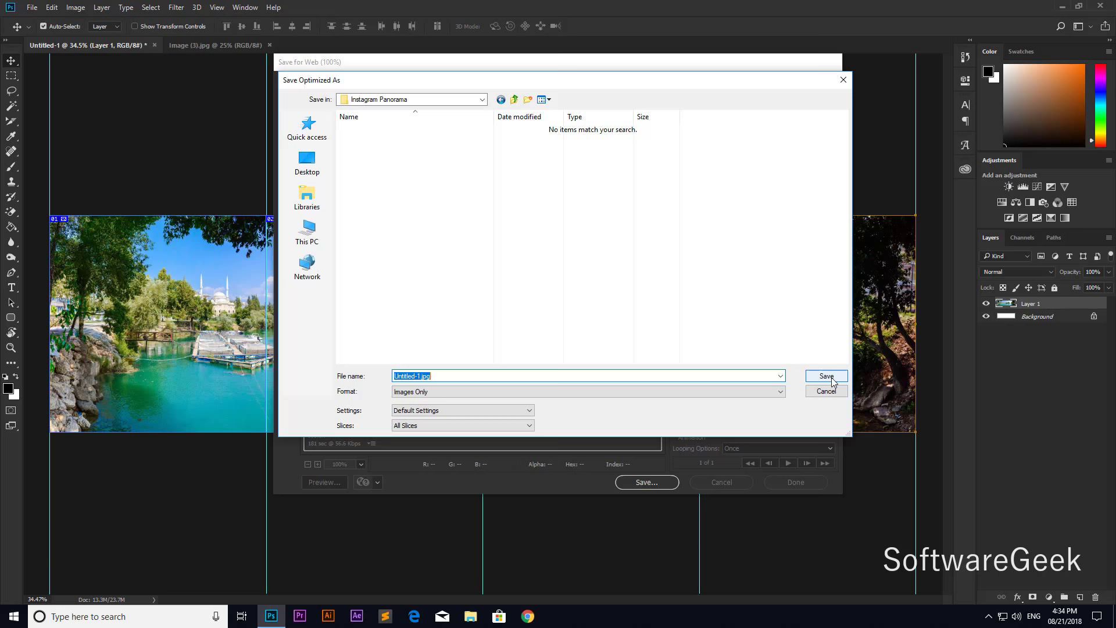
left_click(832, 381)
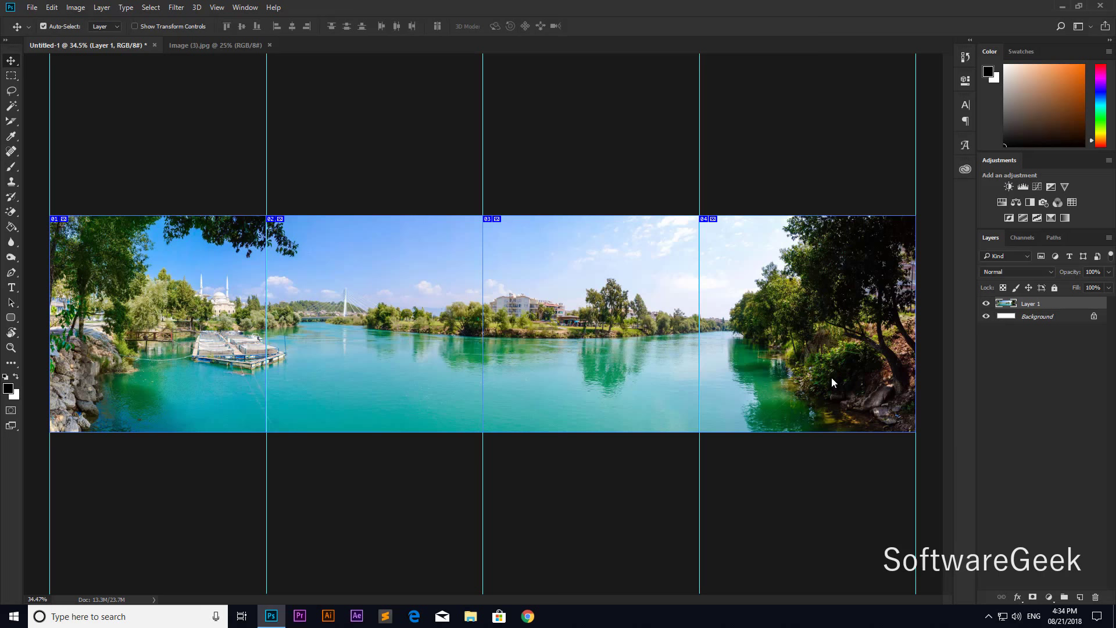
Review the four exported lake squares in Instagram Panorama > images.
left_click(1064, 7)
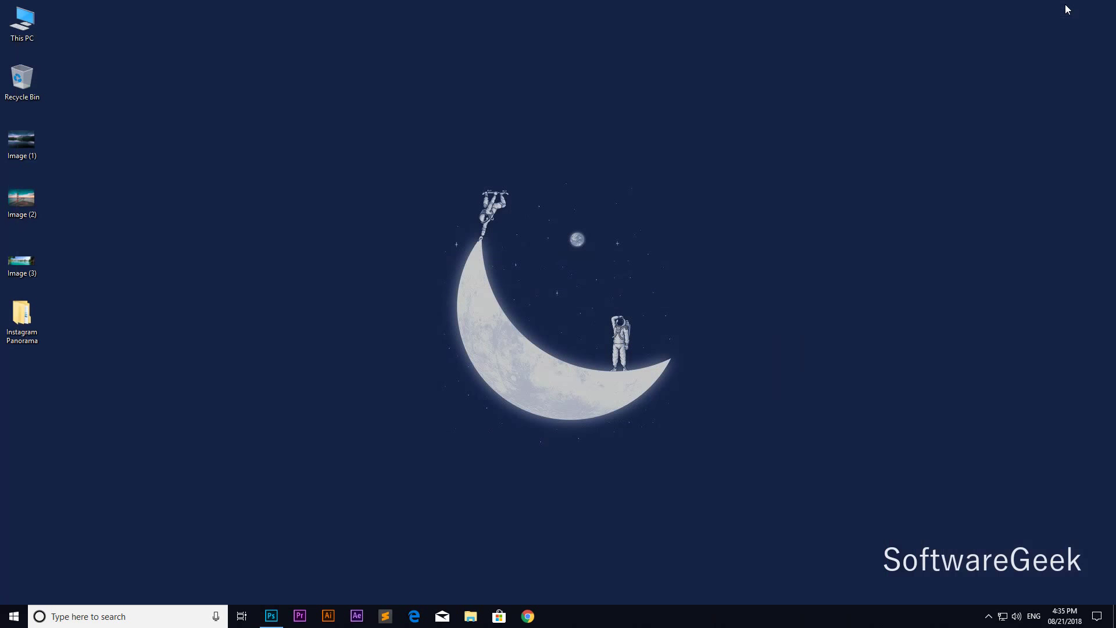
double_click(30, 318)
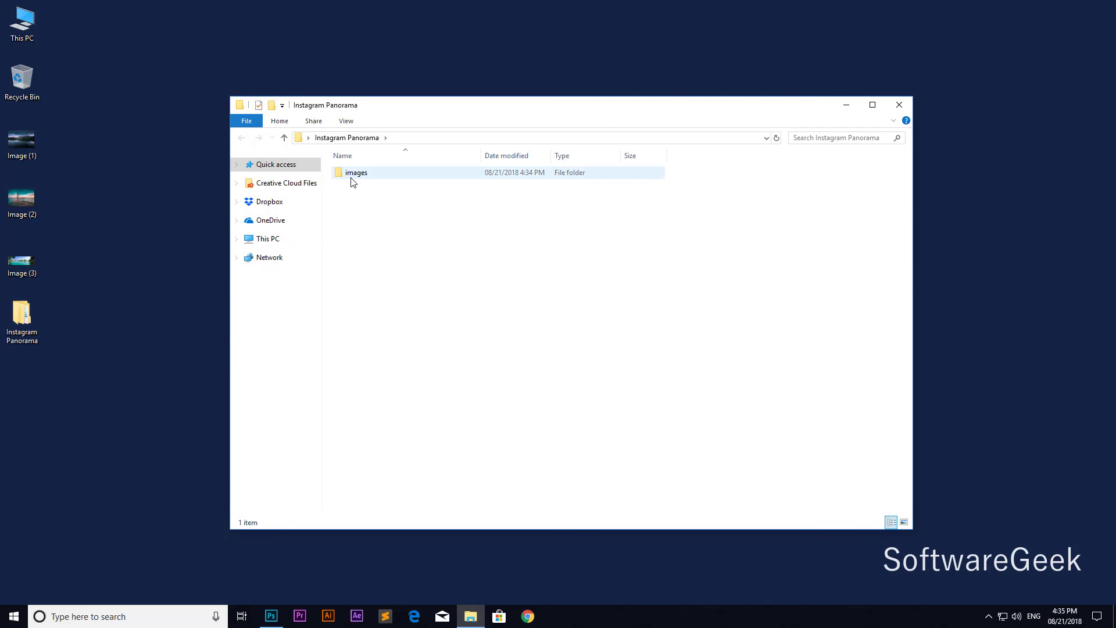
double_click(351, 176)
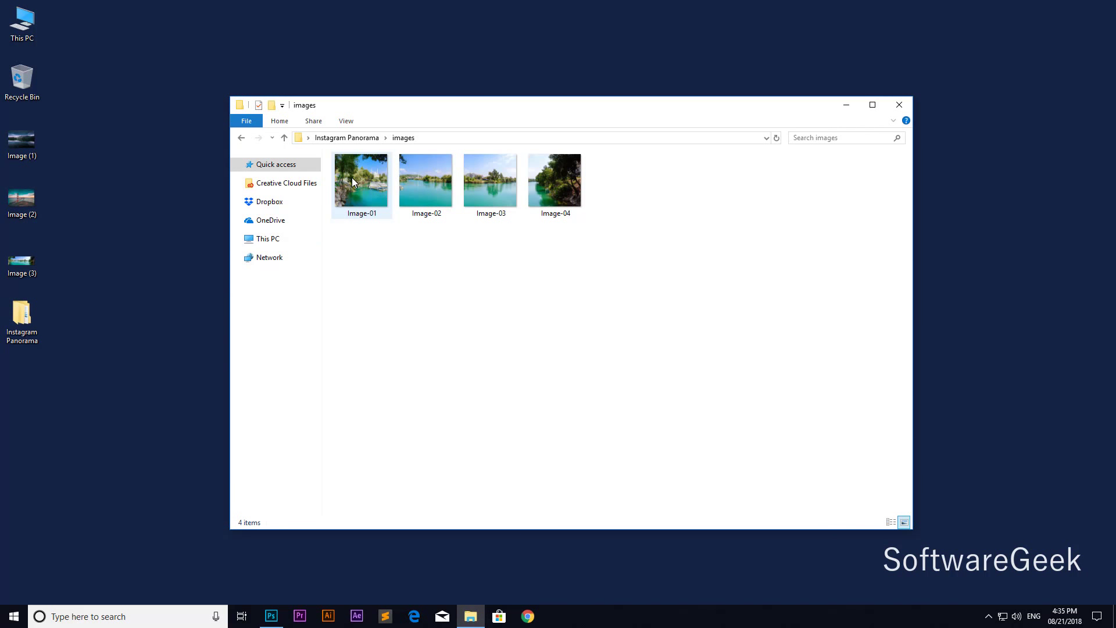
scroll(414, 284, "up", 1, "ctrl")
scroll(414, 284, "up", 1, "ctrl")
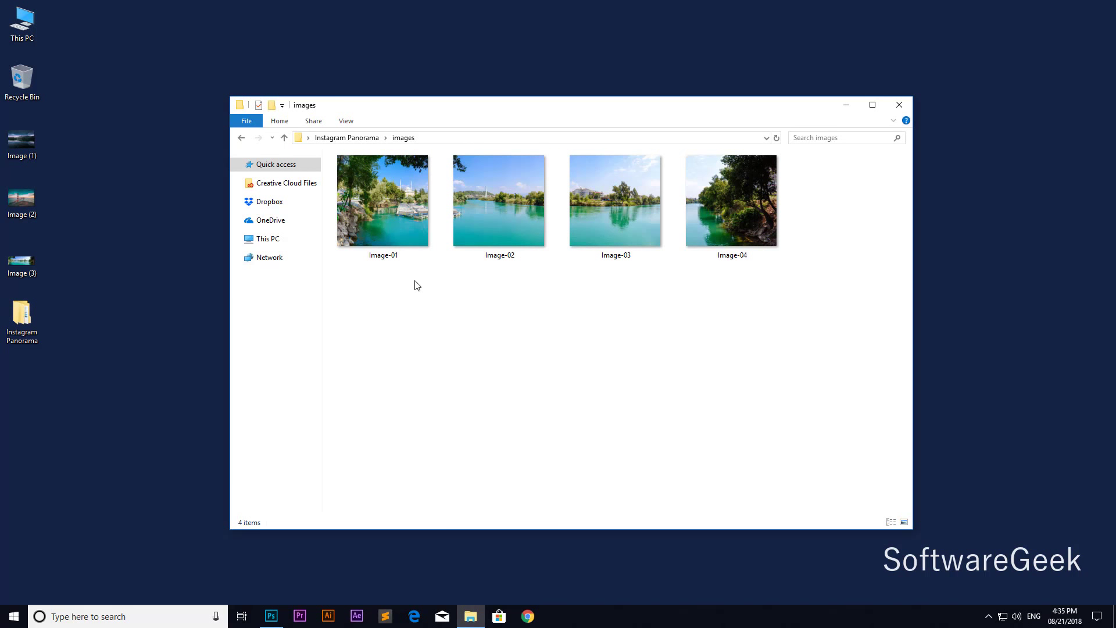
left_click_drag(415, 290, 798, 190)
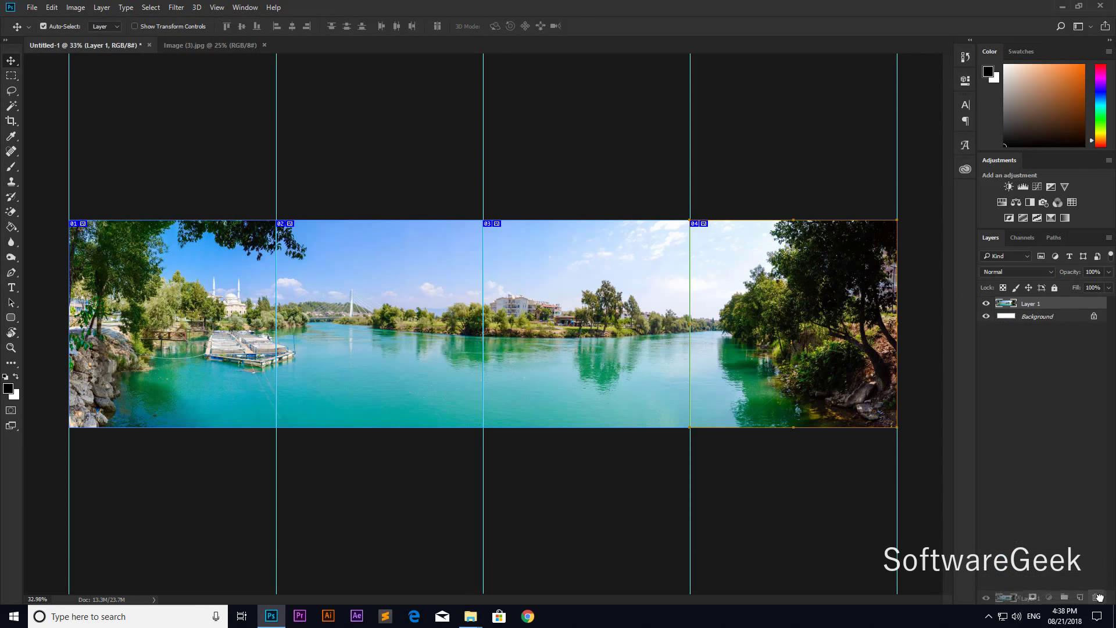
Delete the lake layer and crop the template down to three squares.
left_click_drag(1047, 305, 1095, 597)
key("c")
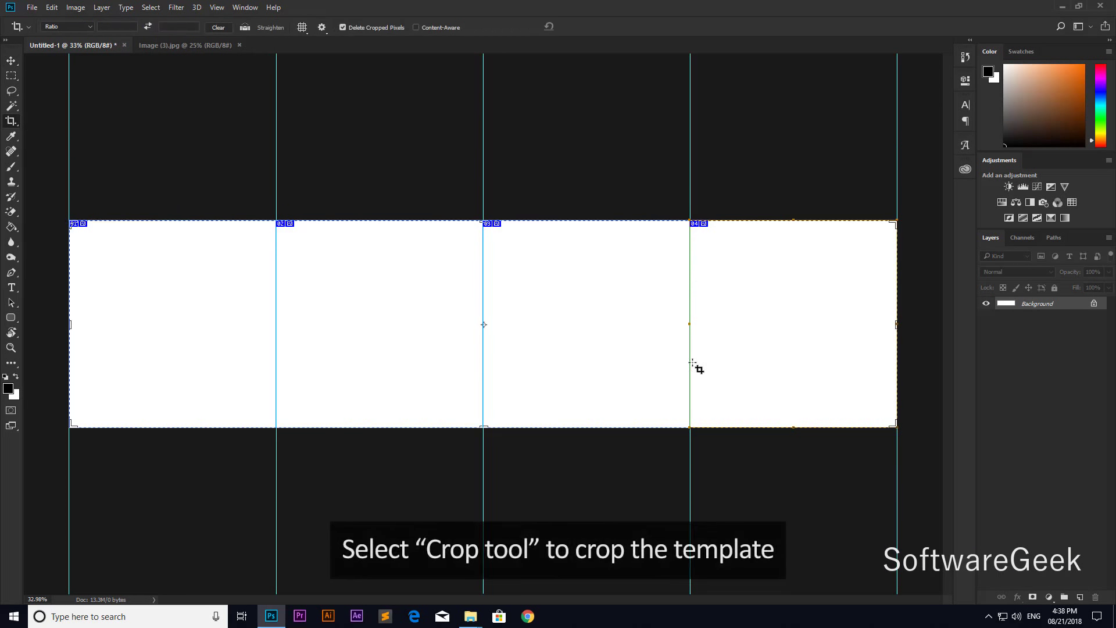
left_click_drag(895, 325, 791, 325)
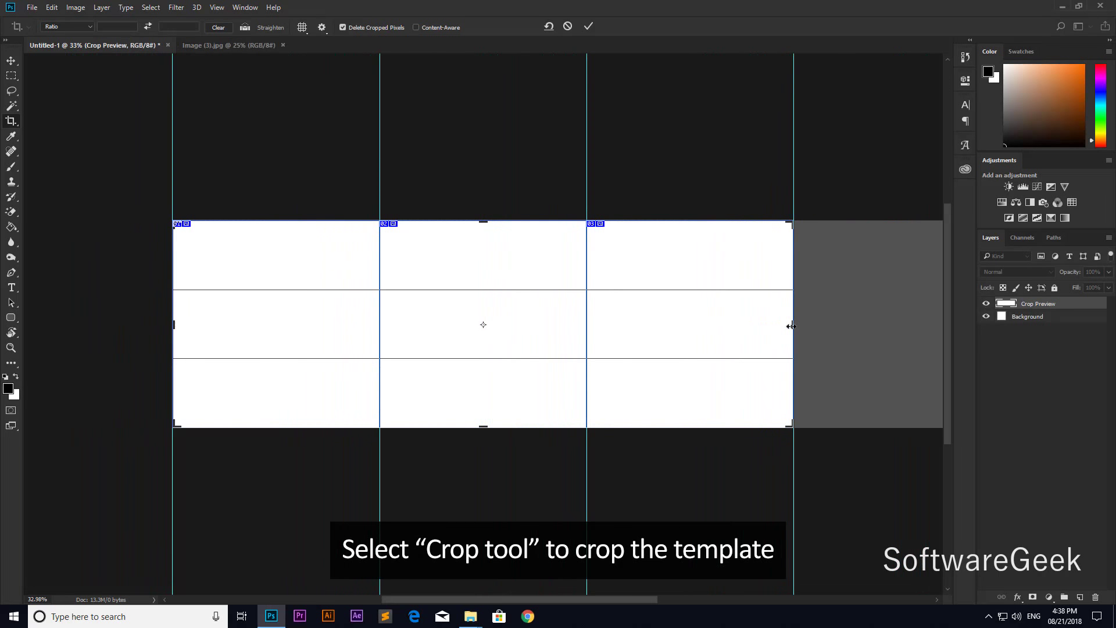
left_click(587, 26)
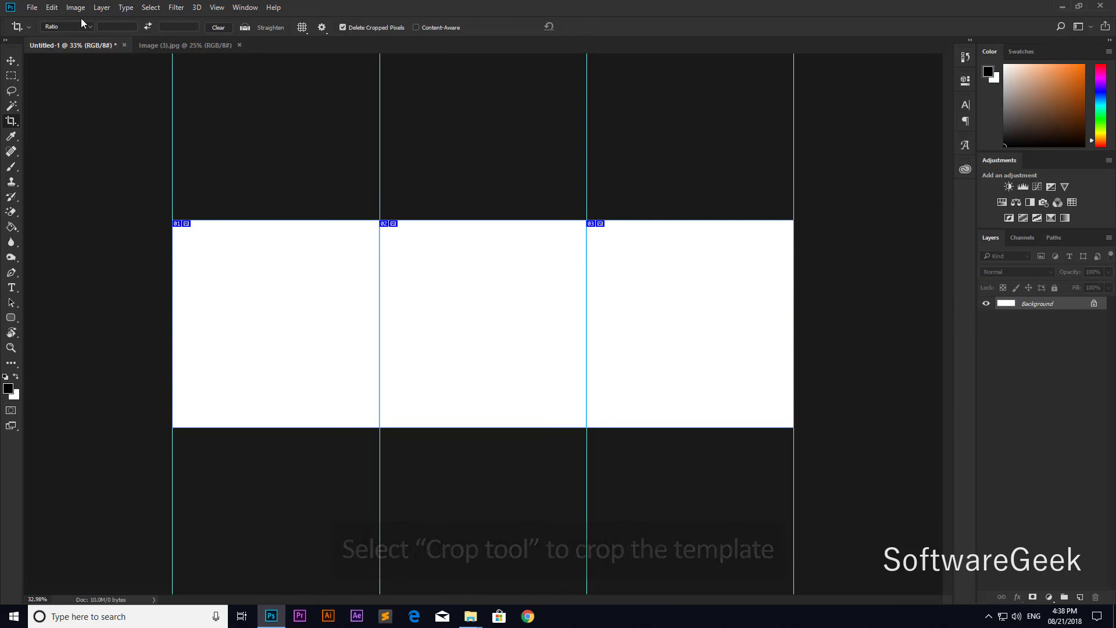
left_click(33, 7)
left_click(45, 31)
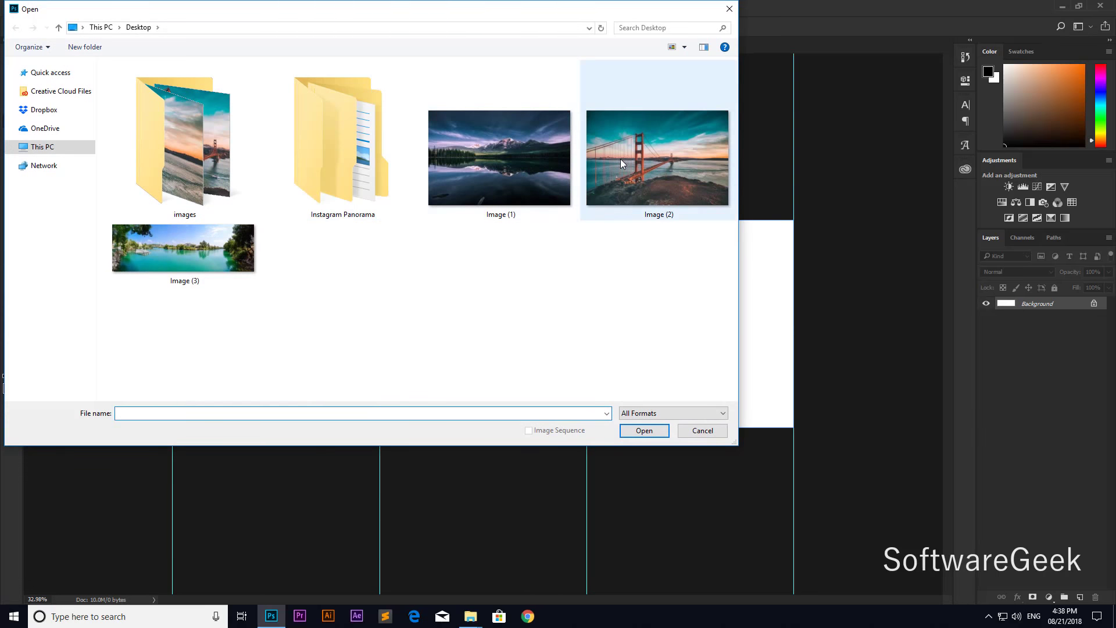
Open the Golden Gate Bridge photo Image (2) and move it into the Untitled-1 template.
left_click(619, 159)
left_click(643, 431)
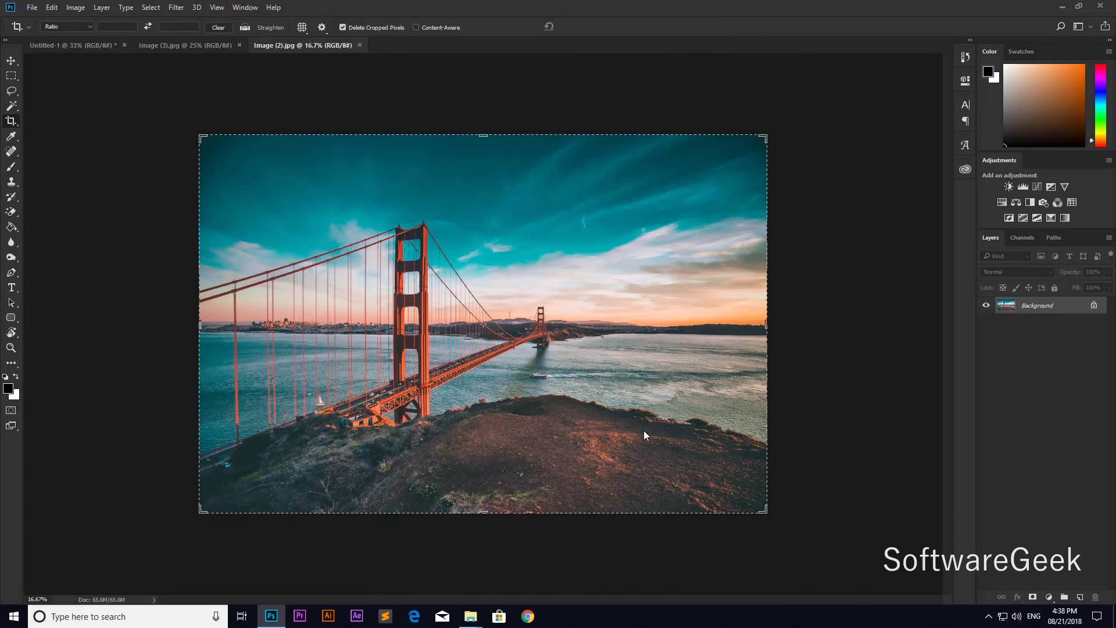
left_click(11, 61)
left_click_drag(565, 319, 459, 303)
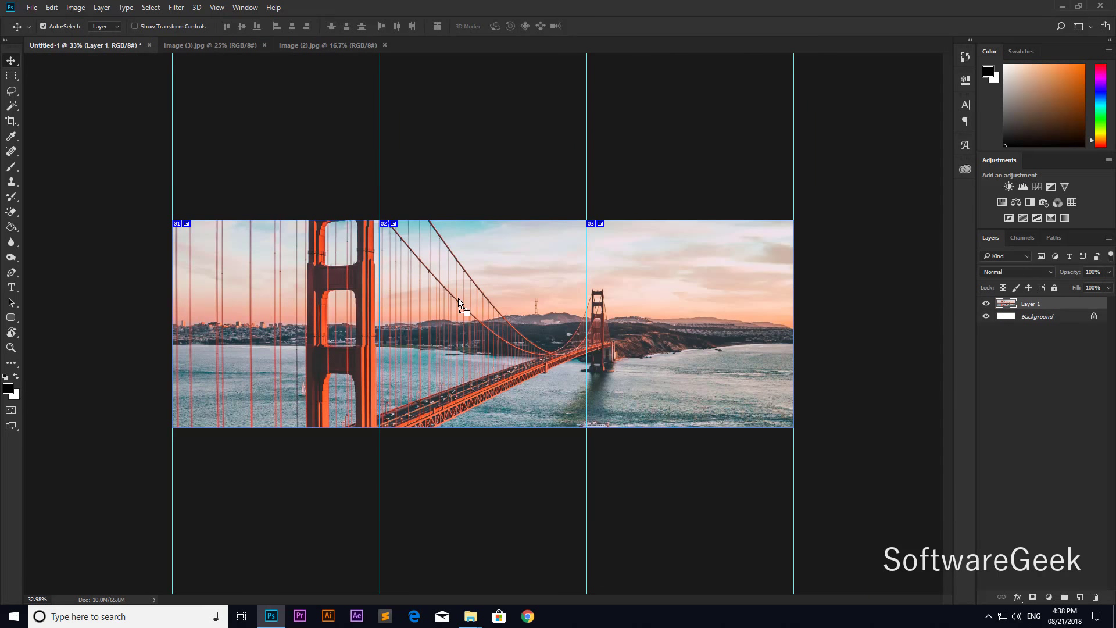
Free Transform the bridge to about 55%, nudge it down, and commit.
left_click(52, 8)
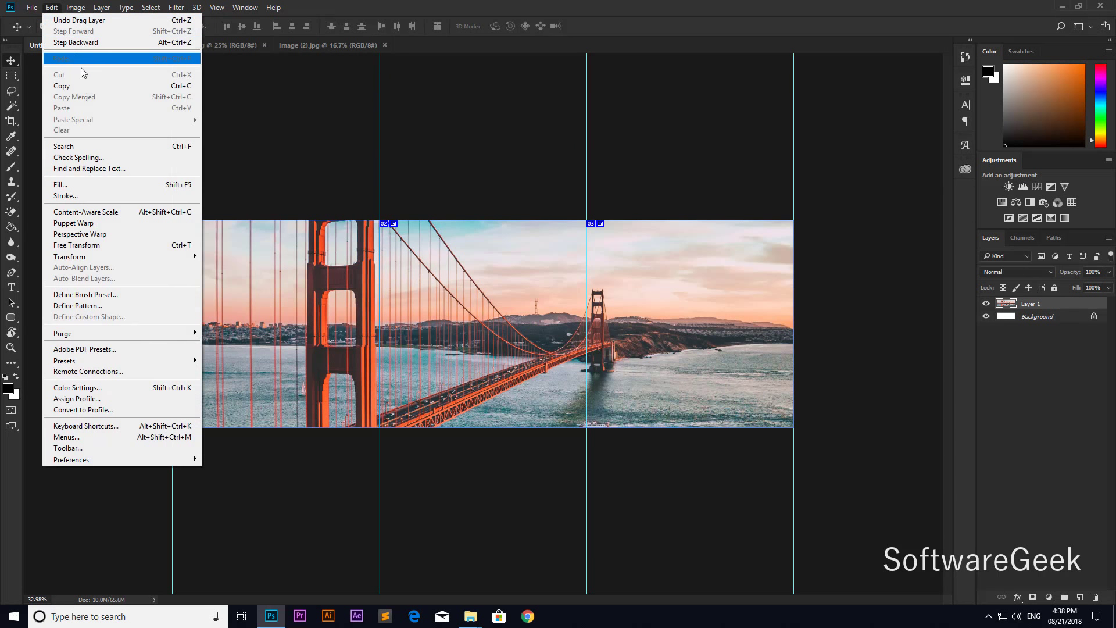
left_click(126, 245)
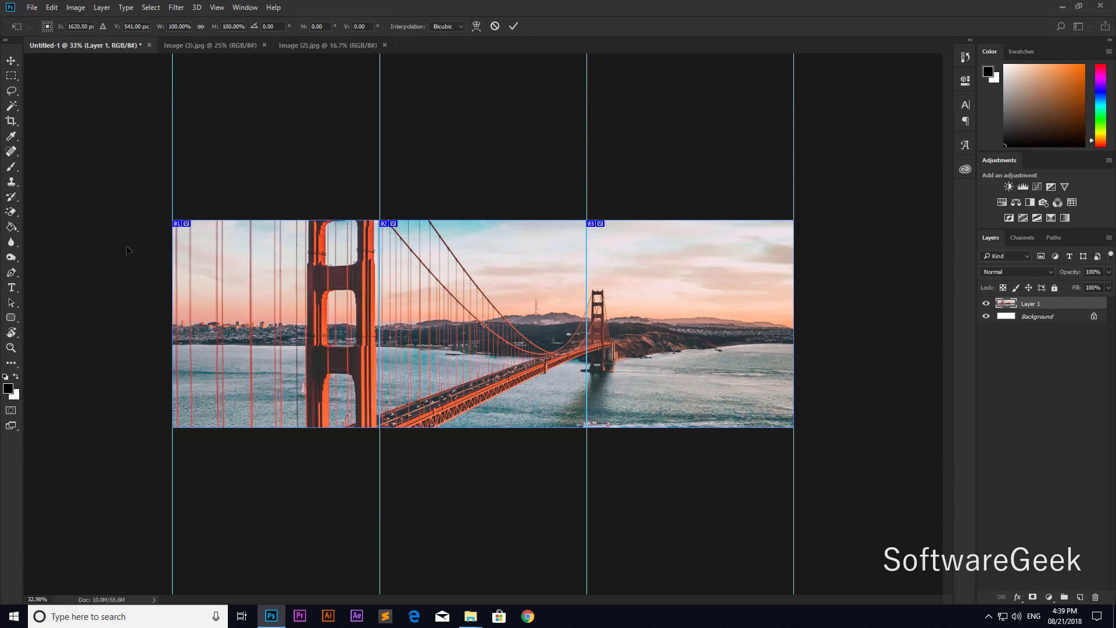
key("ctrl+0")
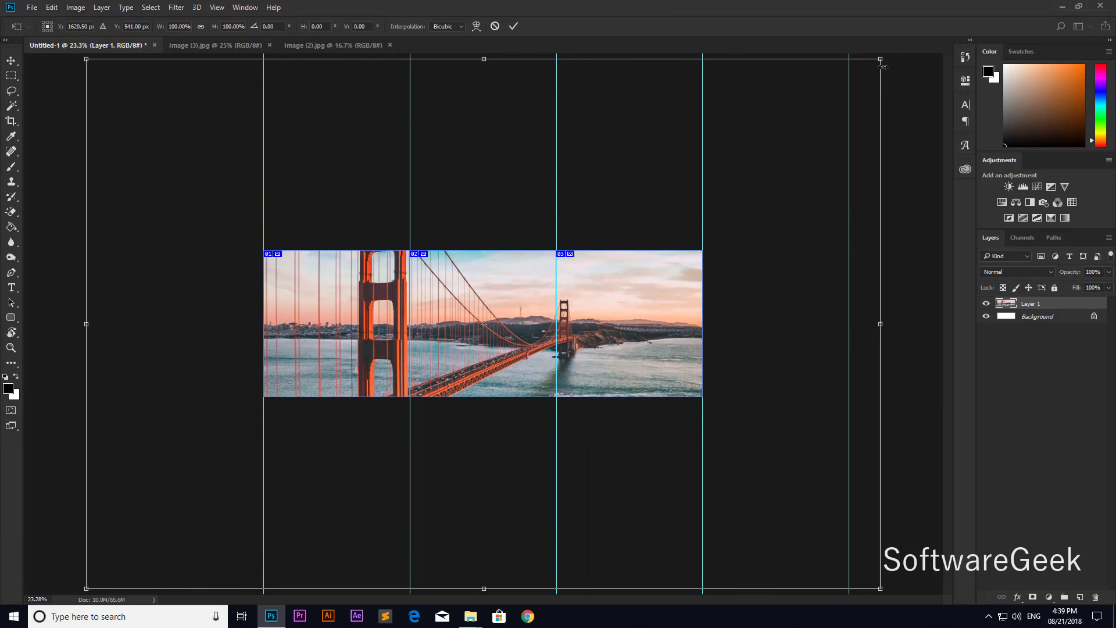
left_click_drag(882, 66, 761, 261)
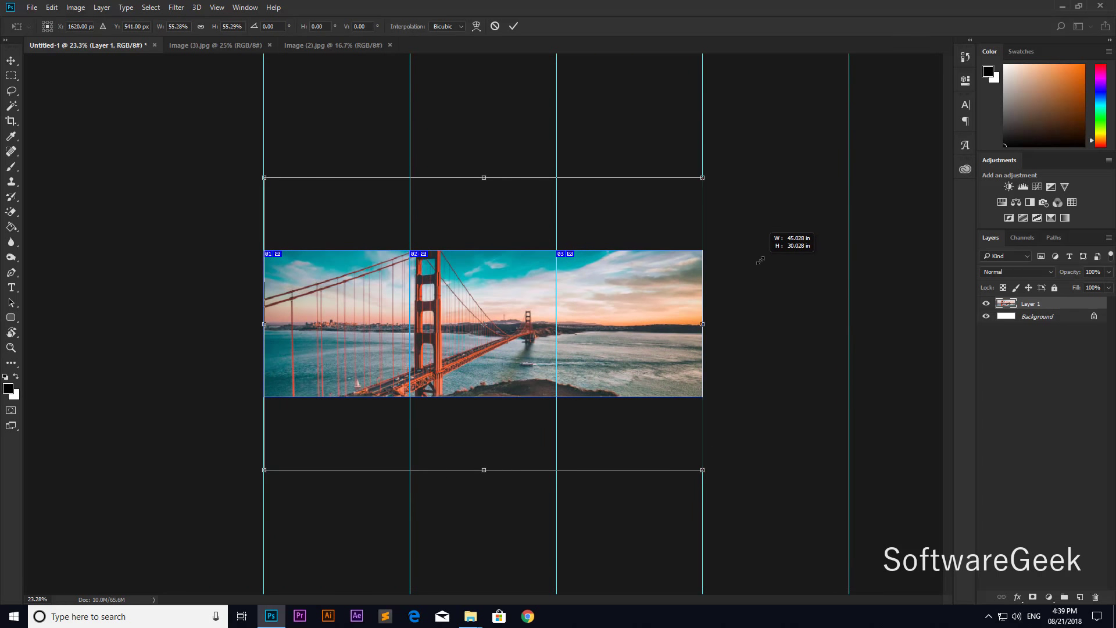
left_click_drag(513, 291, 511, 297)
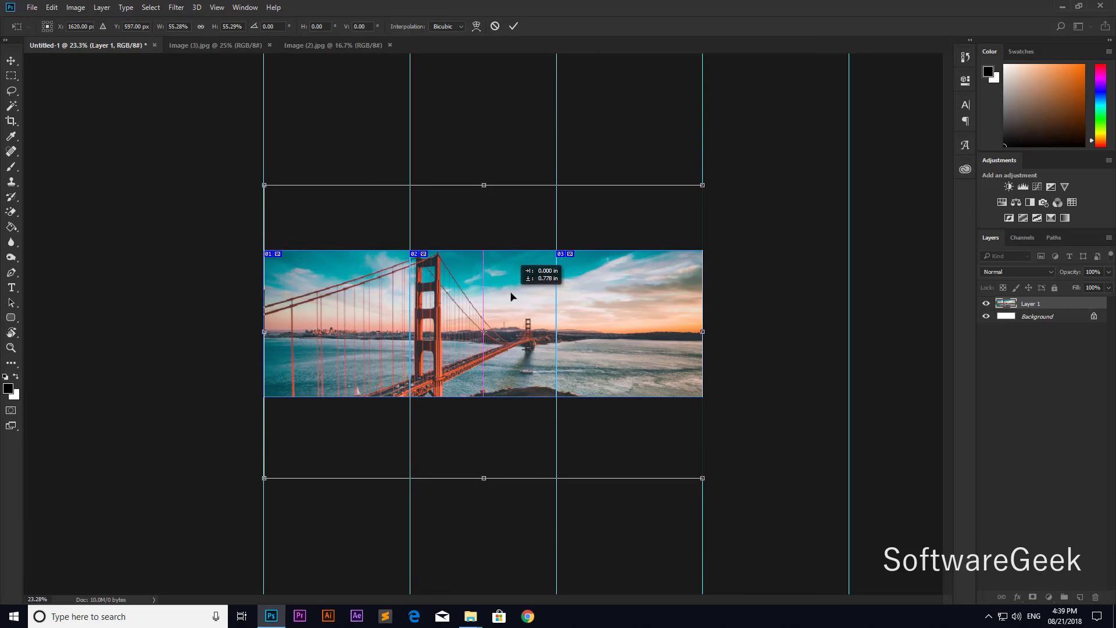
key("ctrl+plus")
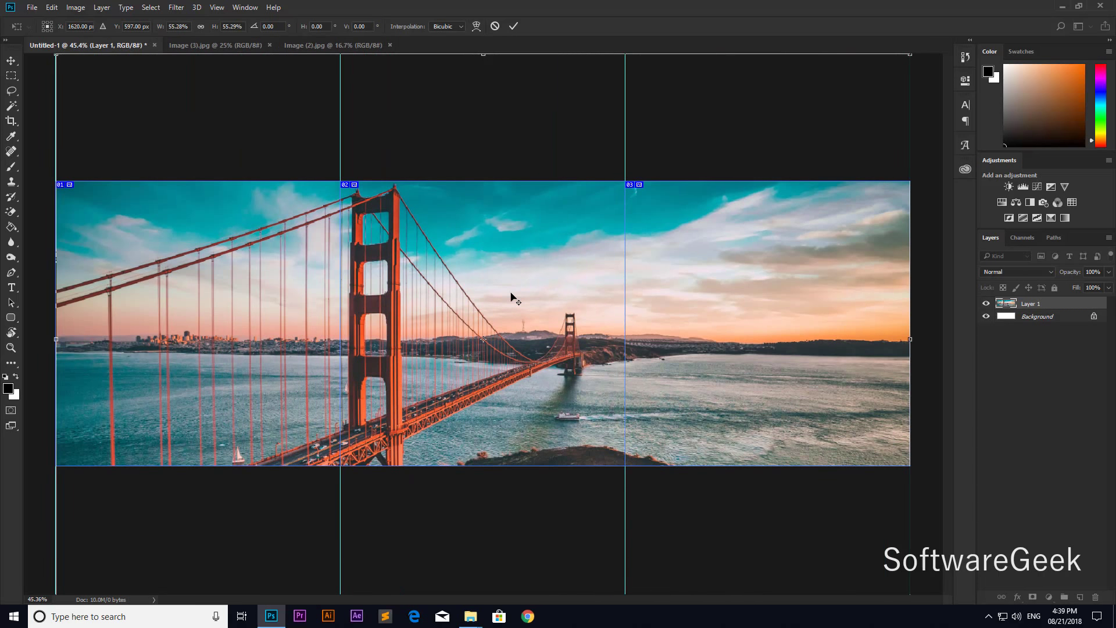
left_click(512, 27)
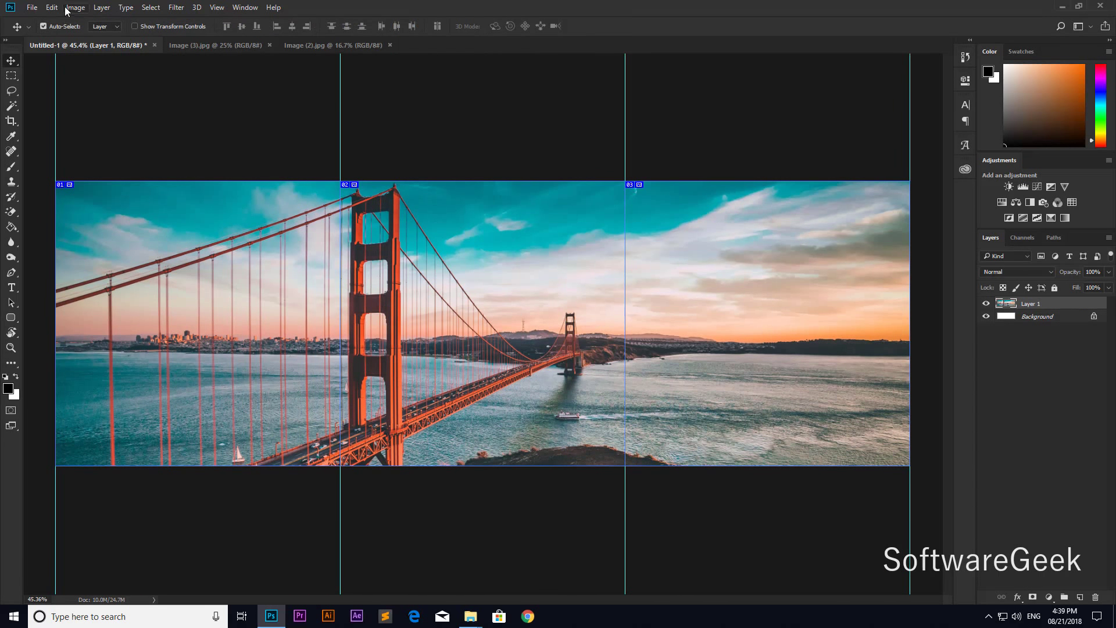
Save for Web as JPEG Maximum quality 100, all slices to the Desktop.
left_click(30, 8)
mouse_move(43, 163)
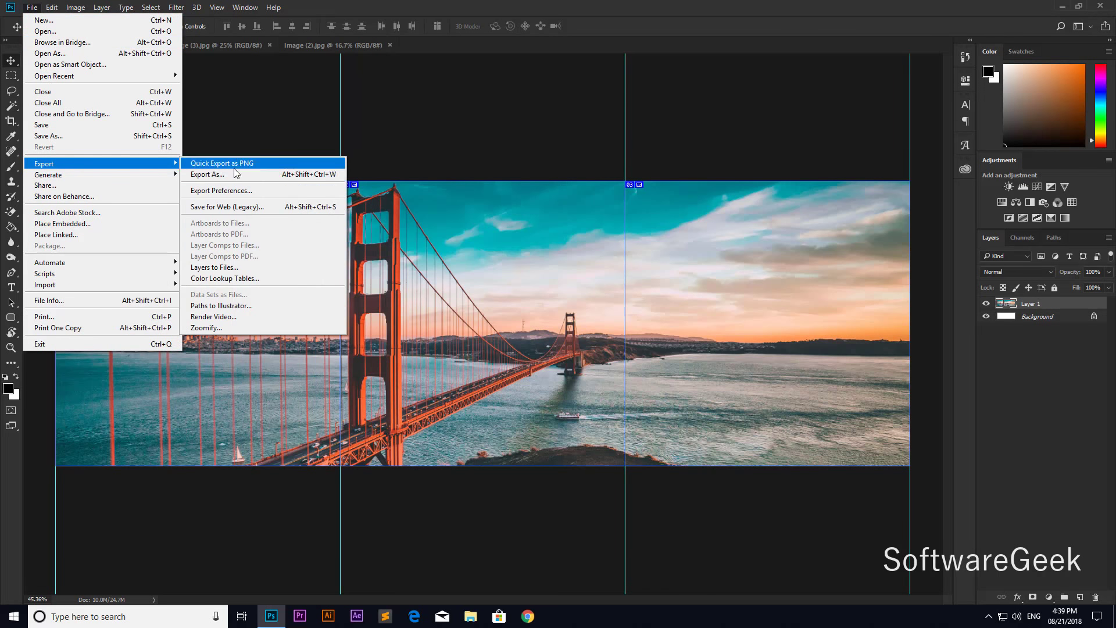
left_click(238, 207)
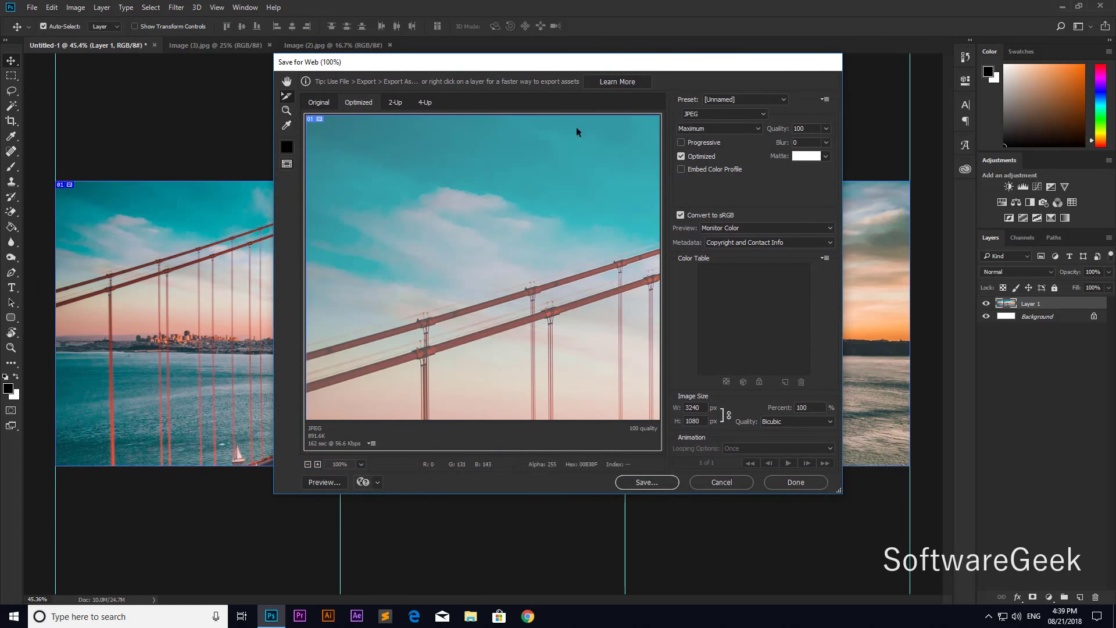
left_click(647, 482)
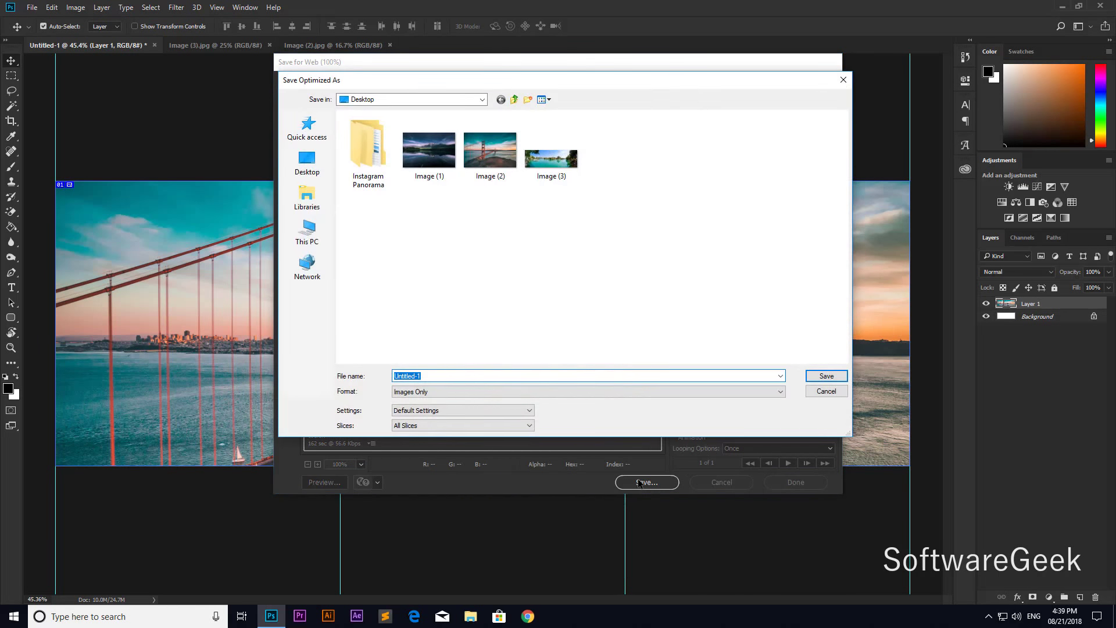
left_click(828, 377)
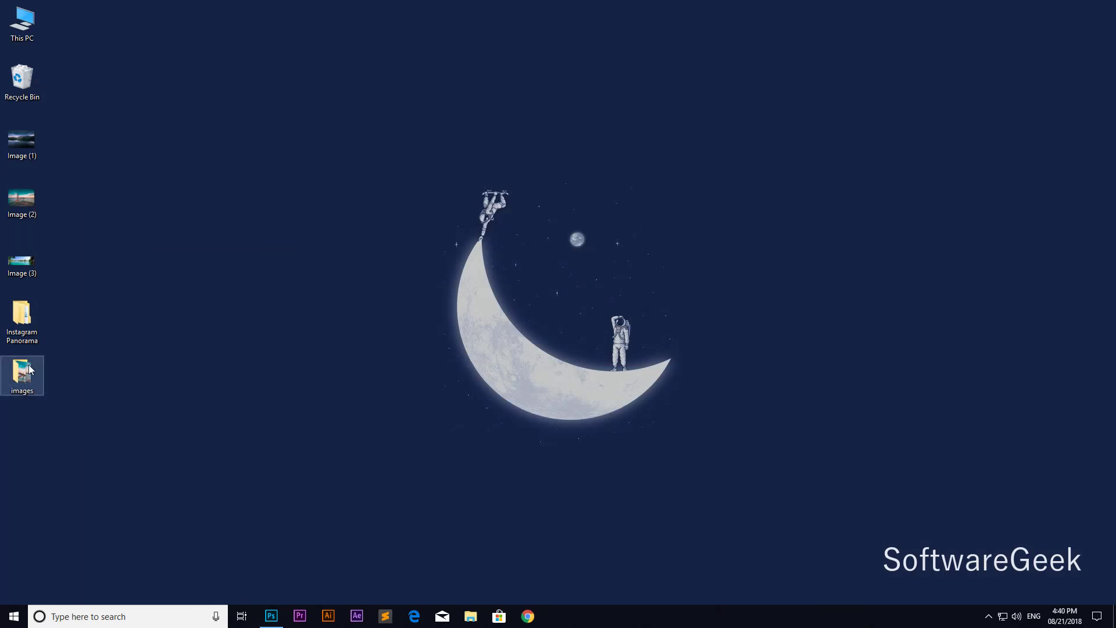
Open the Desktop images folder and inspect the three bridge squares at larger icon size.
double_click(21, 375)
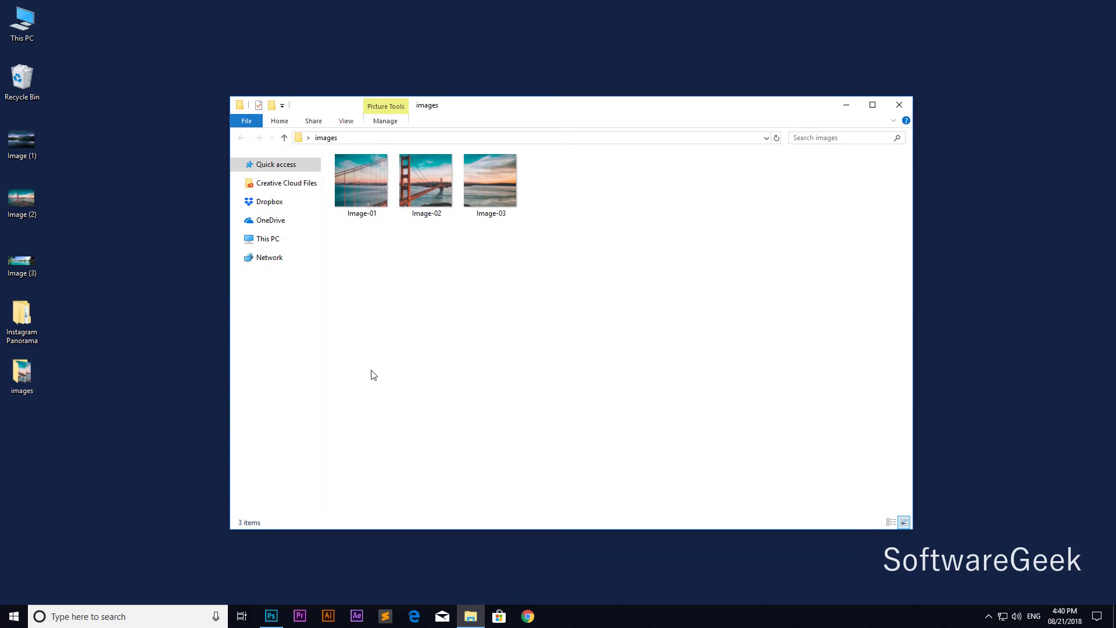
scroll(373, 375, "up", 2, "ctrl")
scroll(373, 375, "up", 1, "ctrl")
scroll(373, 375, "up", 1, "ctrl")
scroll(373, 375, "up", 1, "ctrl")
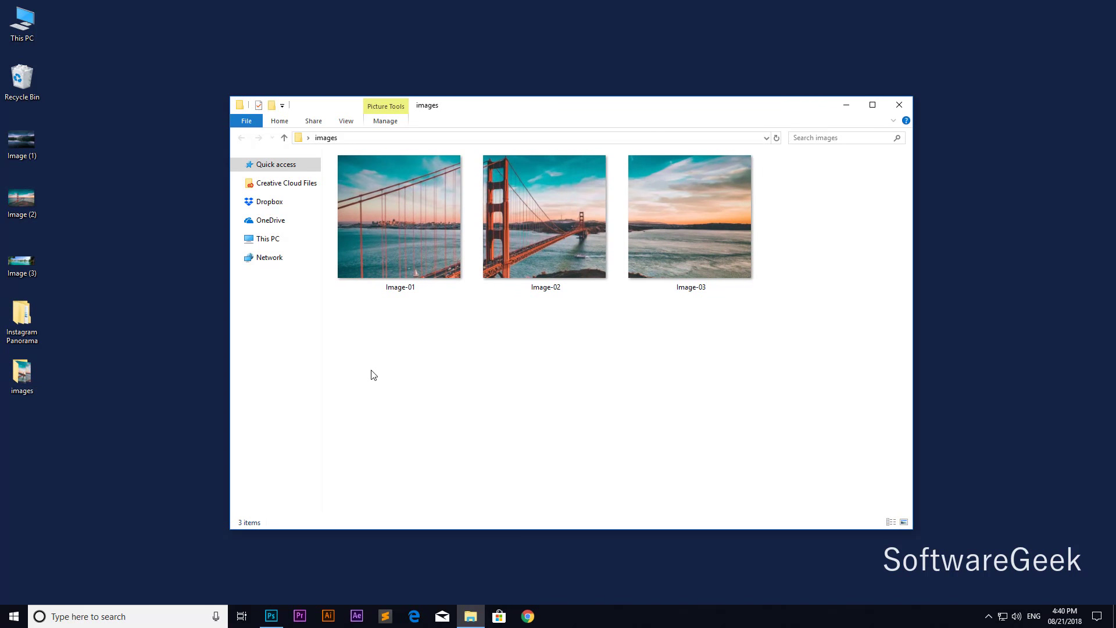
left_click_drag(373, 375, 772, 209)
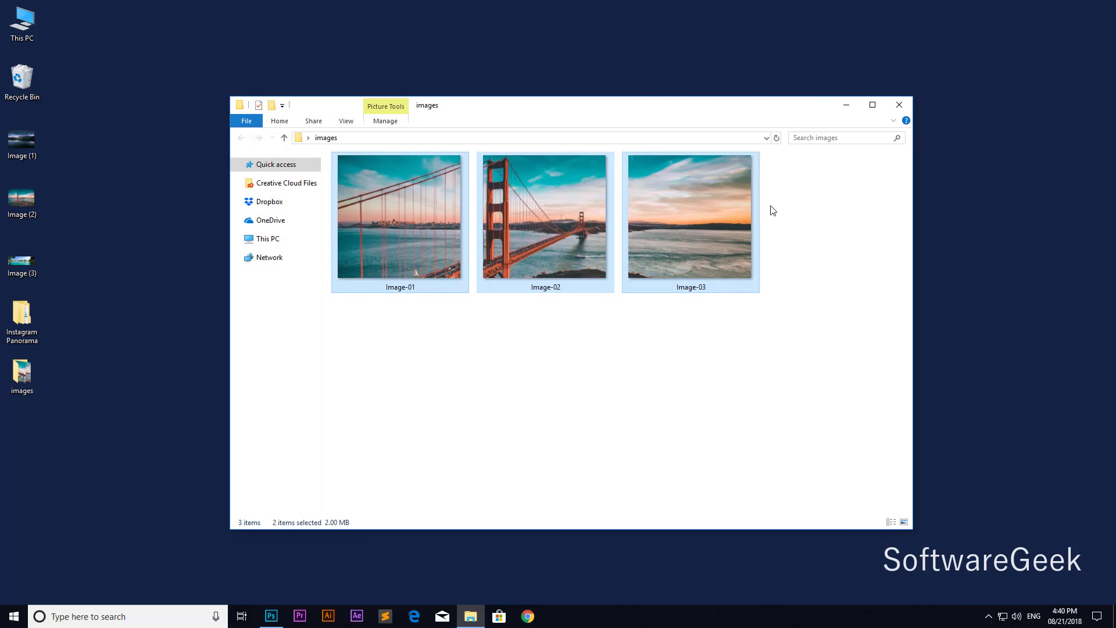
left_click(795, 203)
Compare with the lake squares in Instagram Panorama > images, then close both folder windows.
double_click(29, 319)
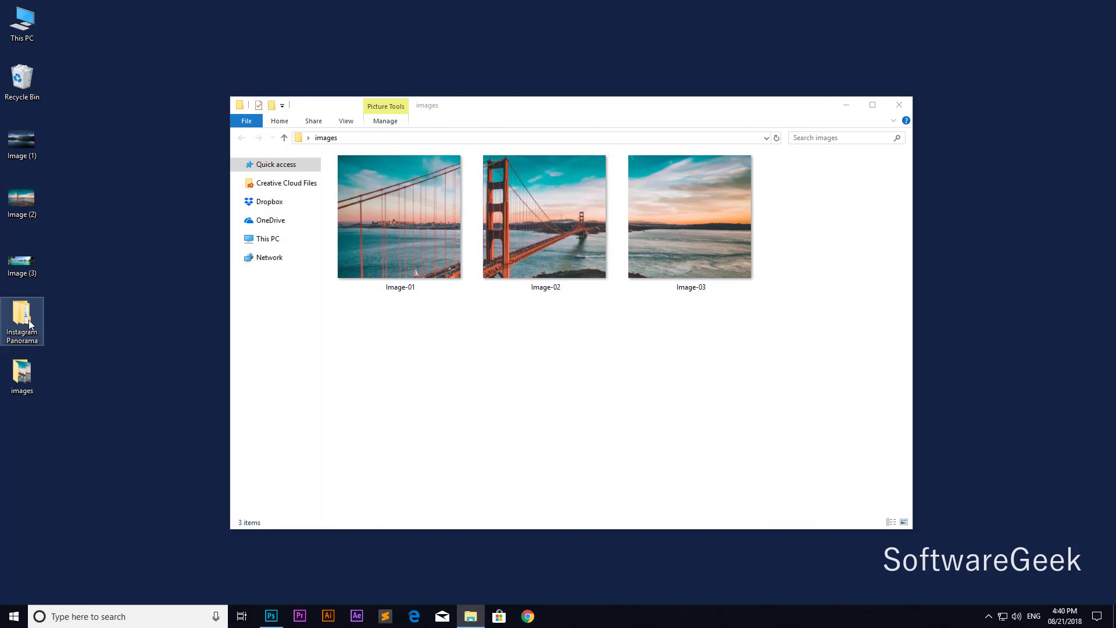
double_click(372, 188)
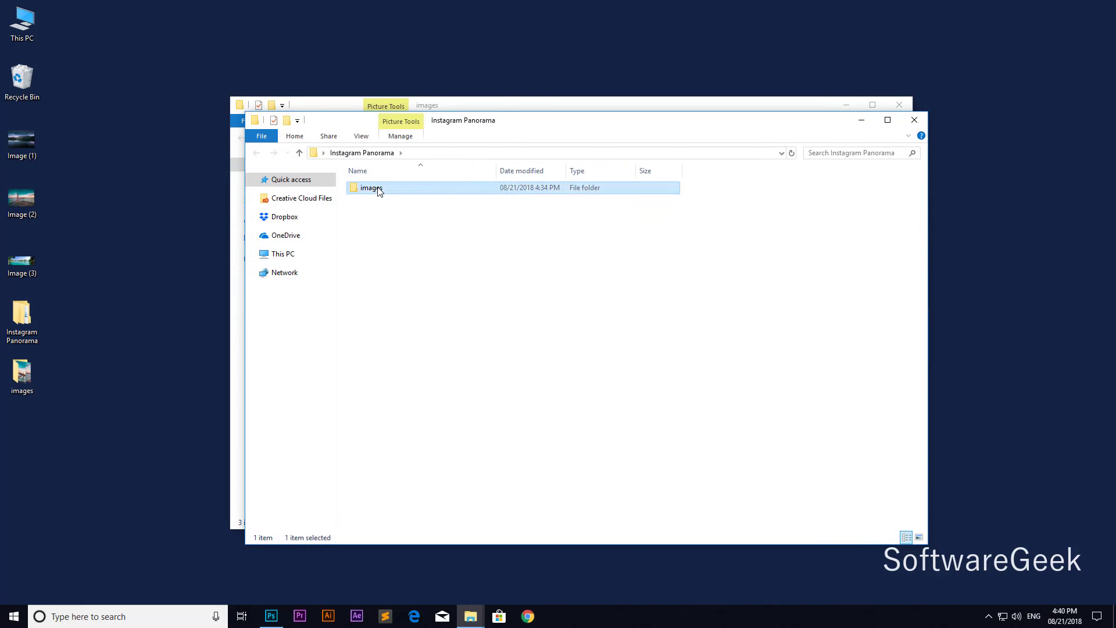
left_click_drag(785, 132, 800, 133)
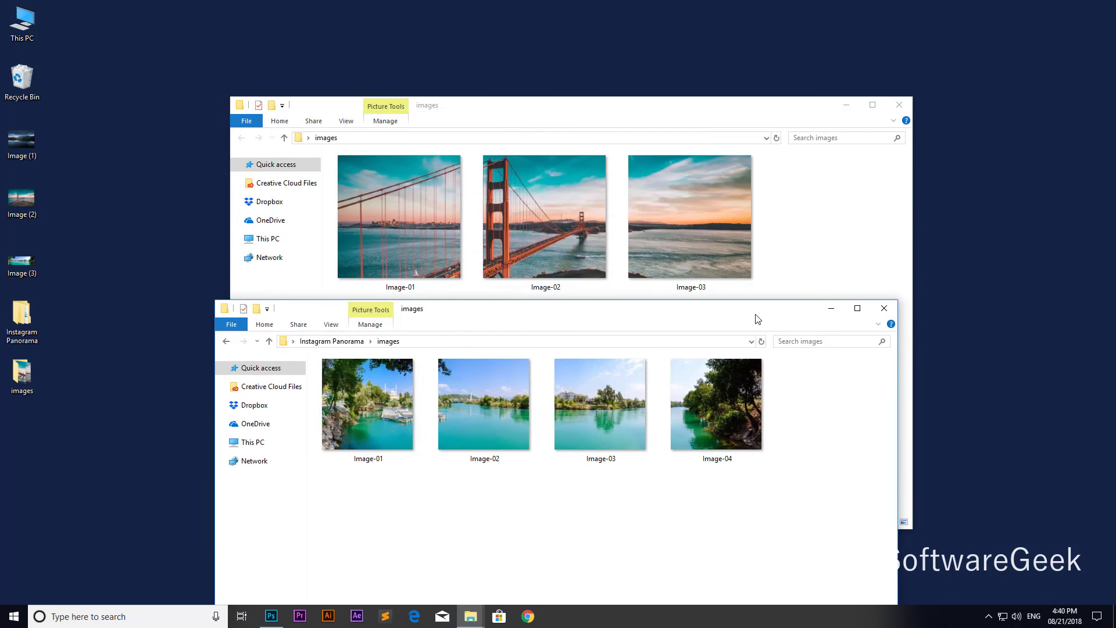
left_click(928, 127)
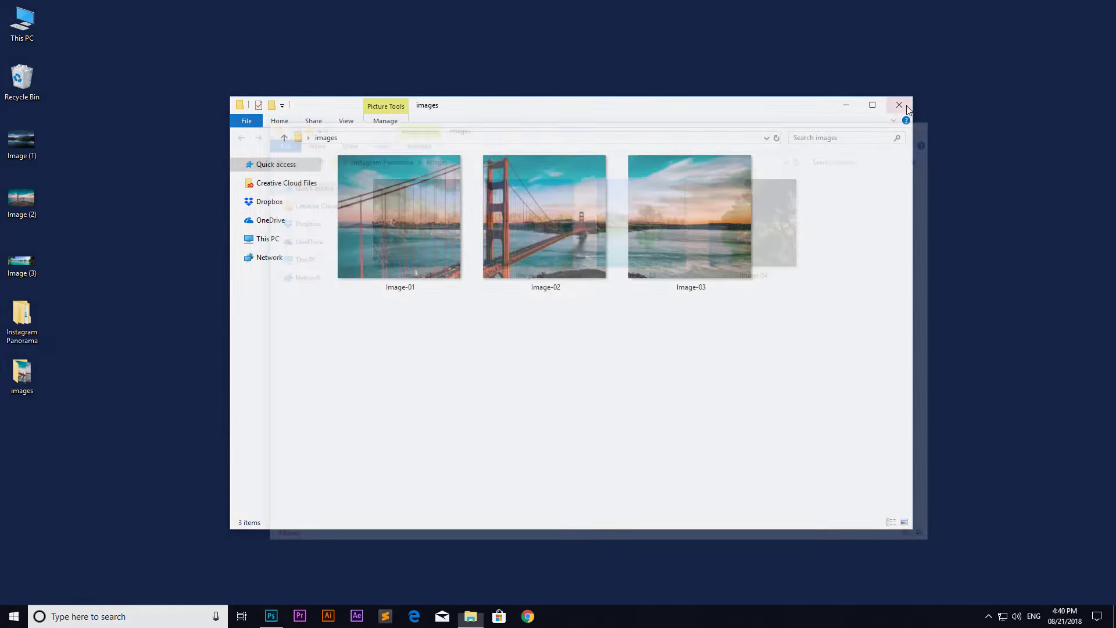
left_click(901, 105)
Swipe back and forth through the bridge carousel slides 1/3 to 3/3, ending on 2/3.
right_click(907, 106)
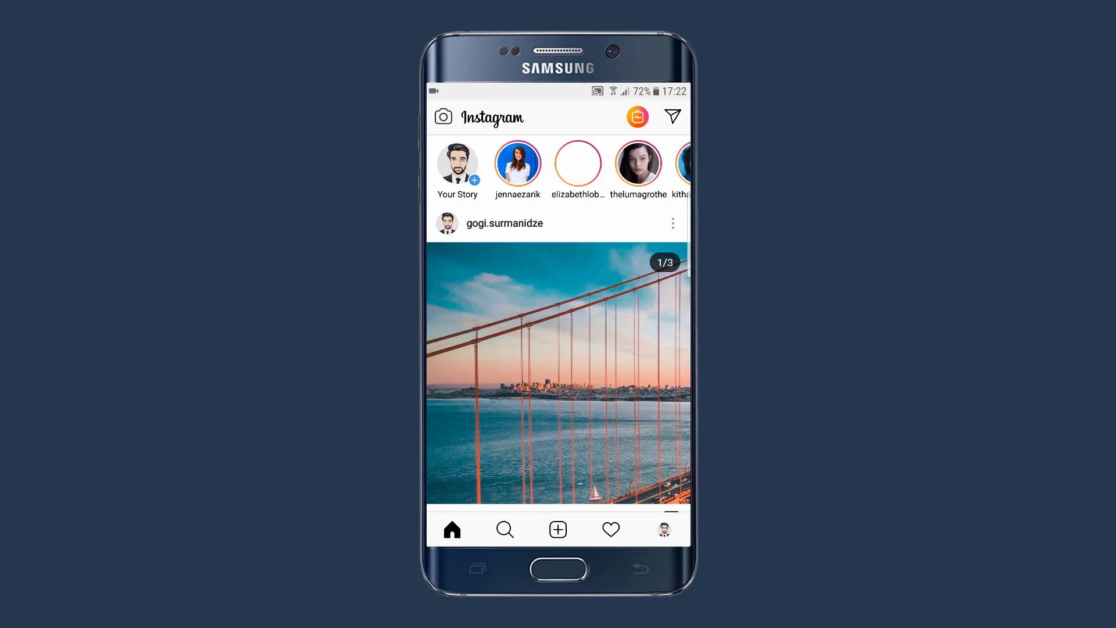
scroll(558, 322, "down", 2)
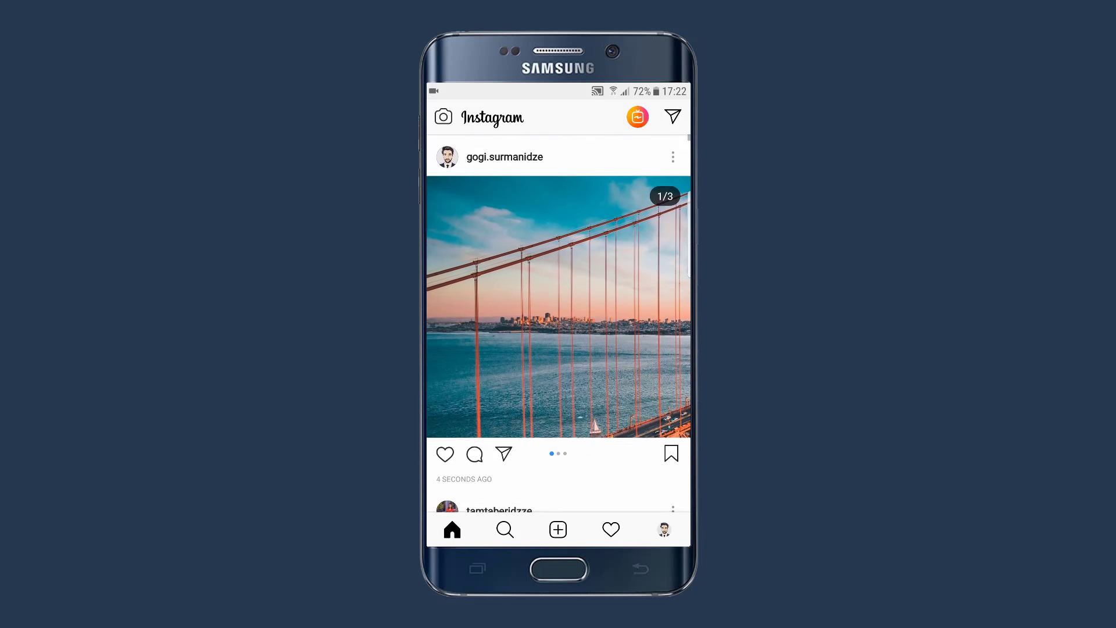
left_click_drag(640, 305, 465, 305)
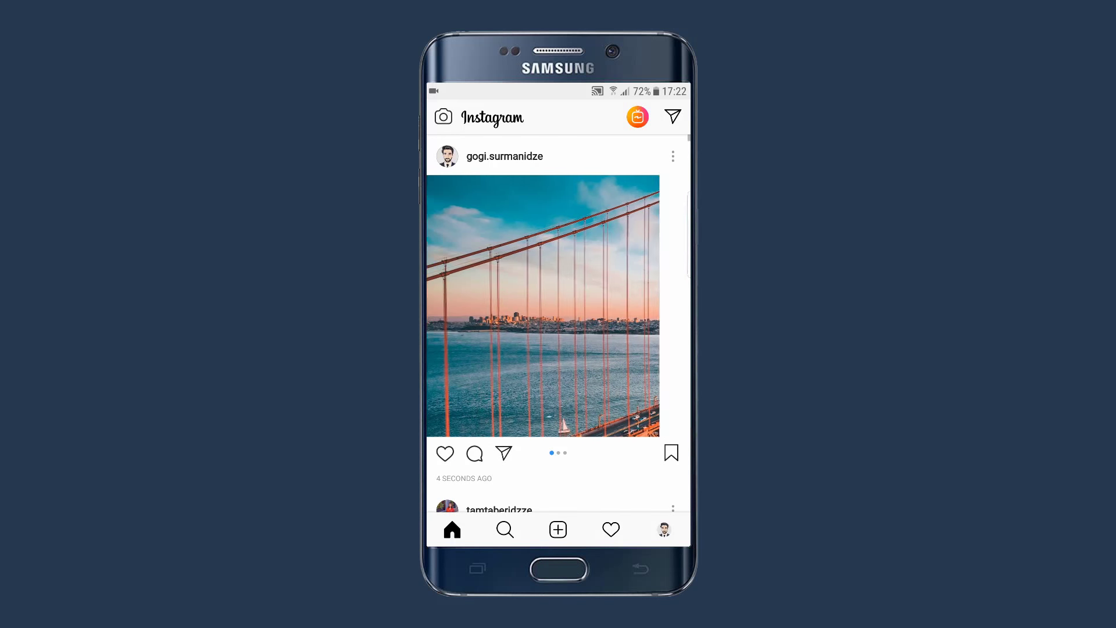
mouse_move(640, 305)
left_mouse_down()
mouse_move(465, 305)
mouse_move(639, 305)
left_mouse_up()
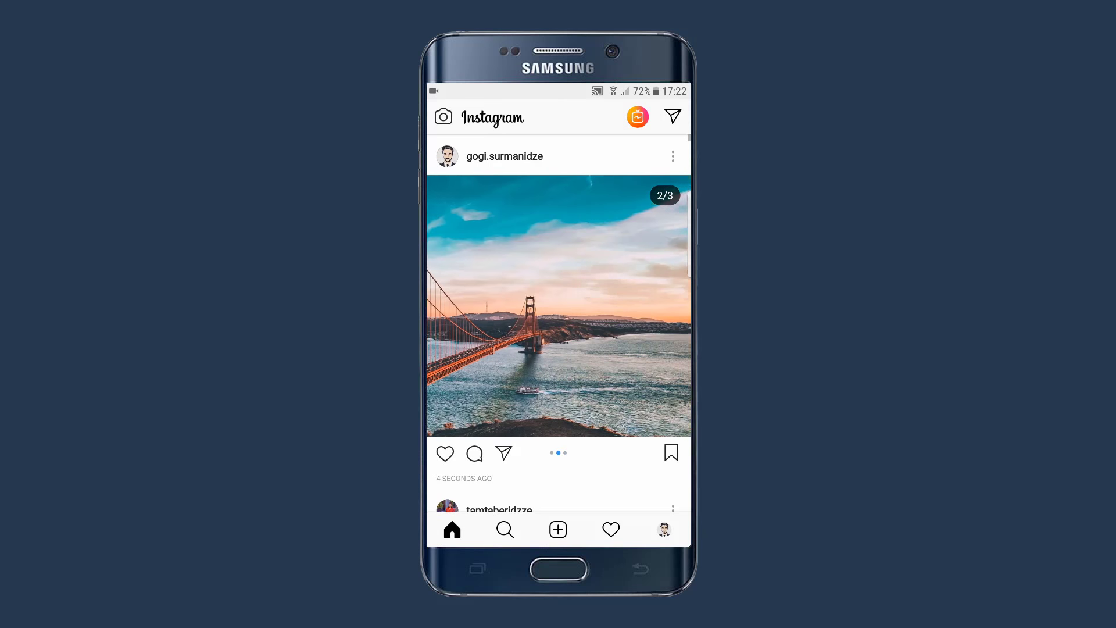
left_click_drag(465, 306, 640, 305)
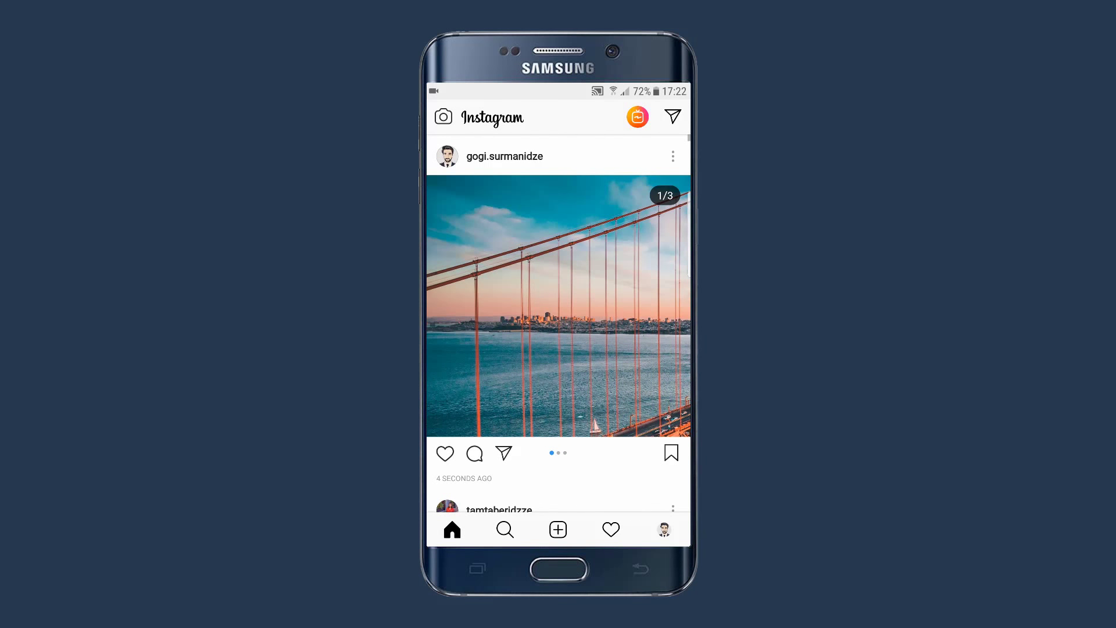
left_click_drag(639, 305, 465, 306)
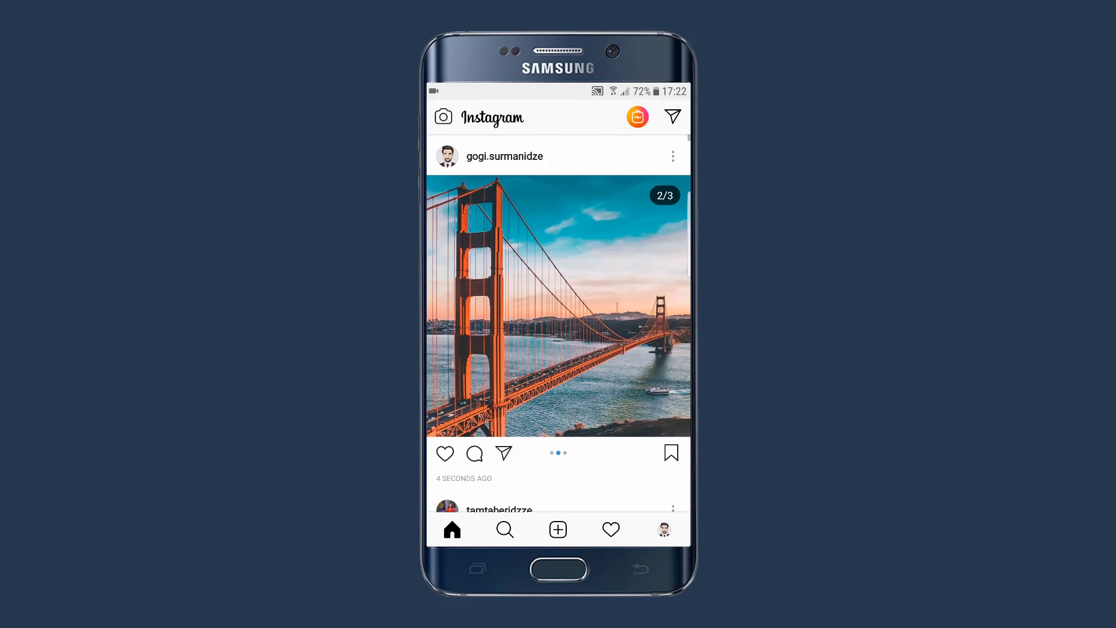
left_click_drag(639, 305, 465, 305)
left_click_drag(558, 291, 558, 357)
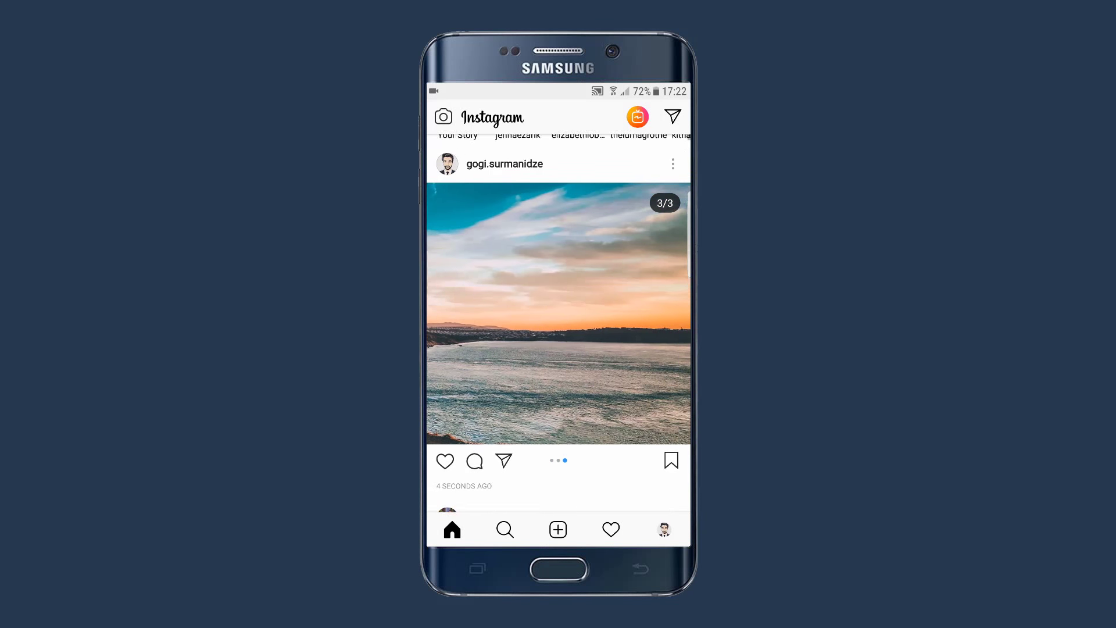
left_click_drag(465, 305, 639, 306)
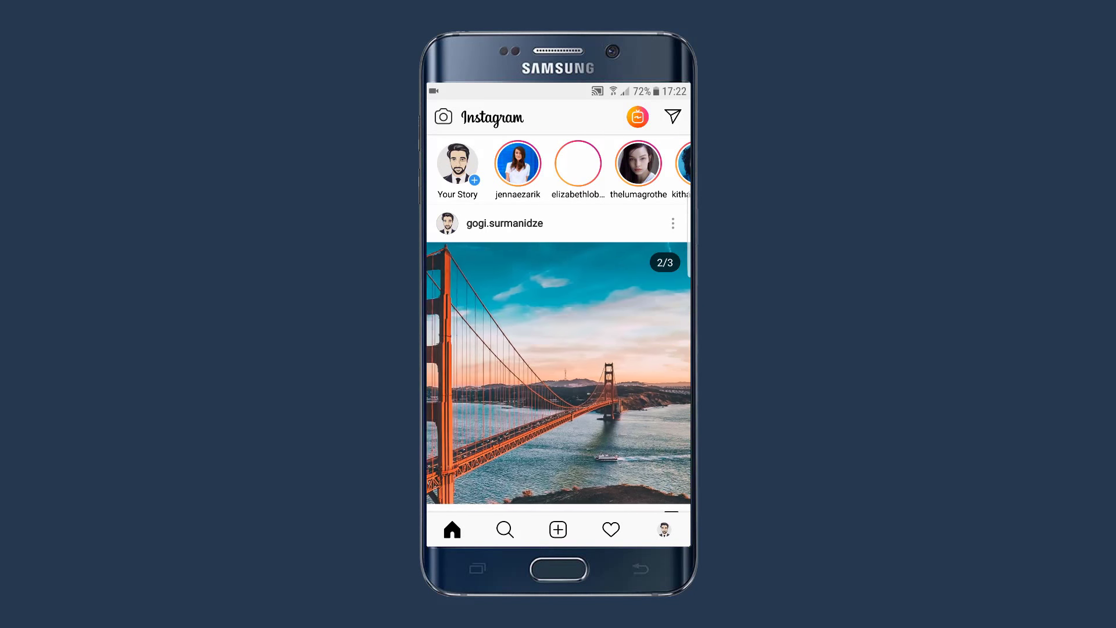